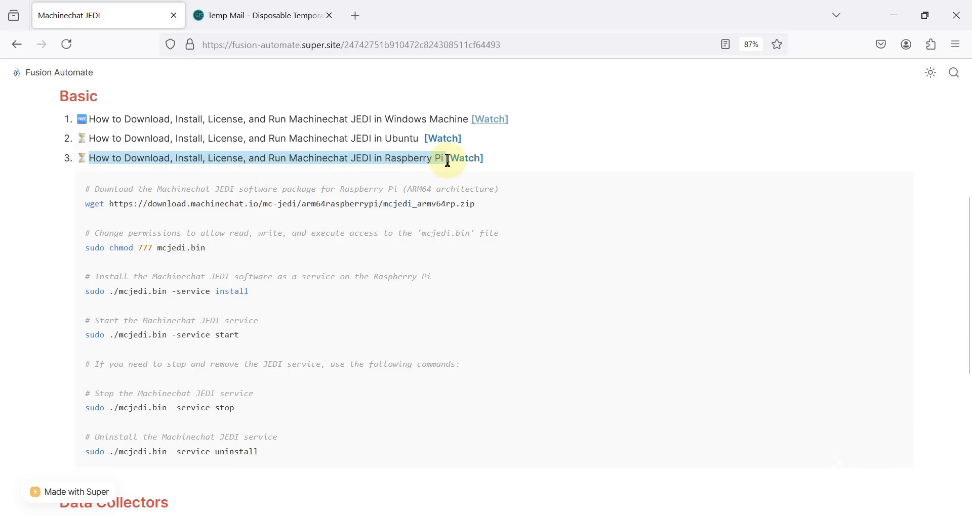
- Move the remote desktop aside and select the guide's Raspberry Pi wget download command
click(420, 180)
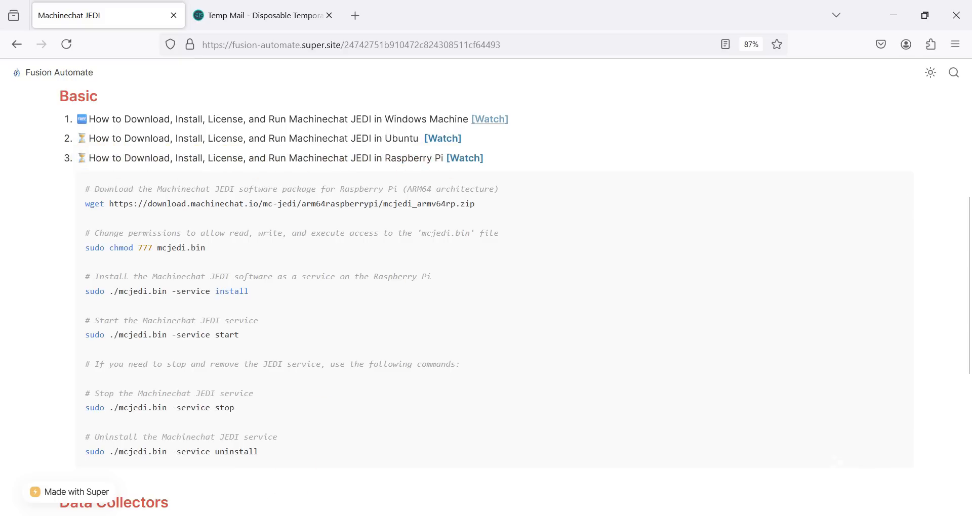
click(377, 515)
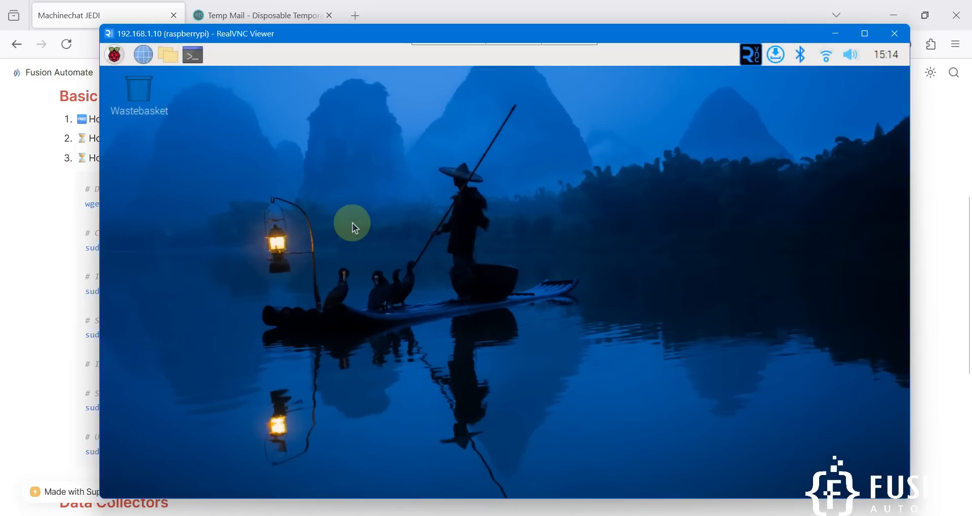
drag(337, 35, 505, 101)
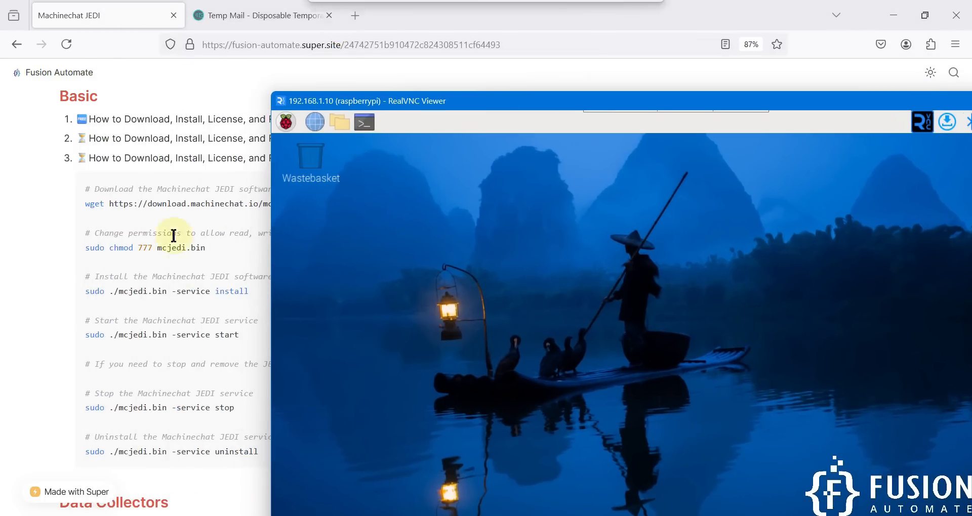
click(139, 247)
drag(484, 208, 73, 209)
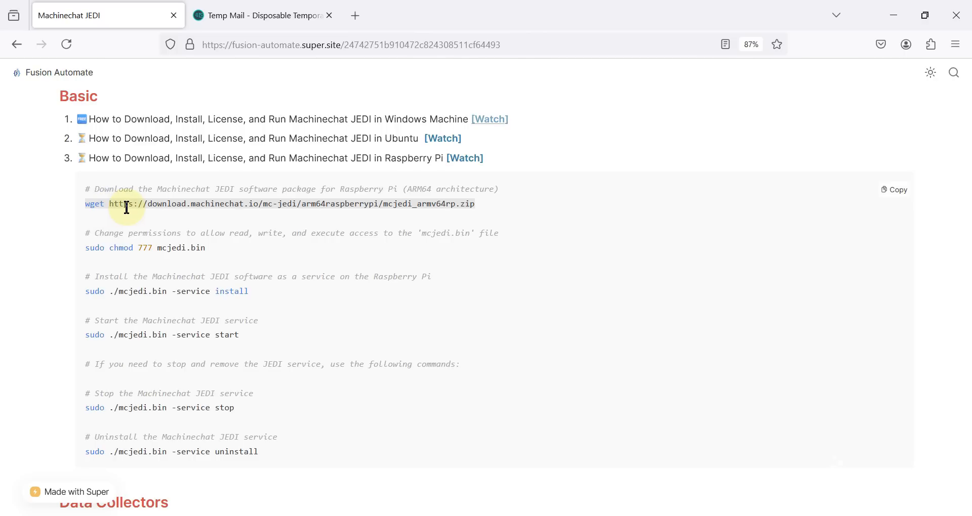
click(283, 12)
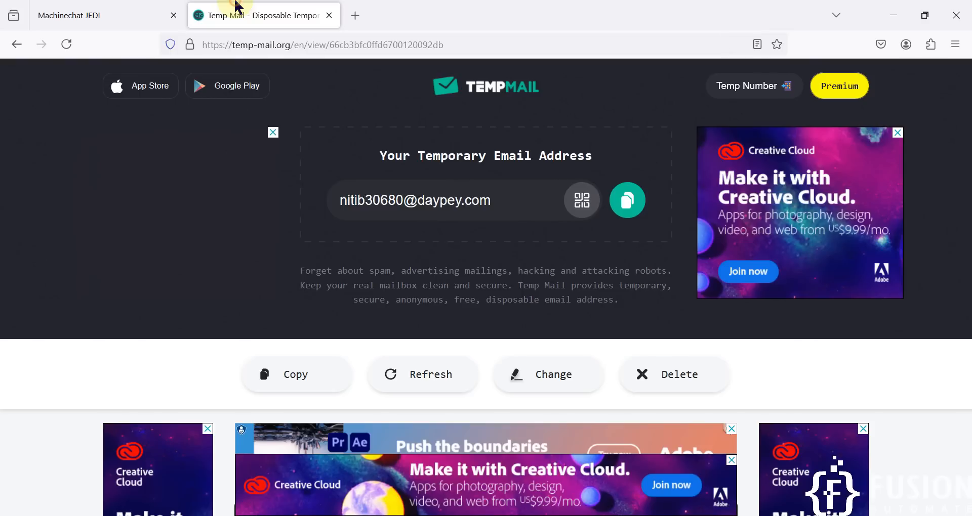
scroll(554, 313, down, 6)
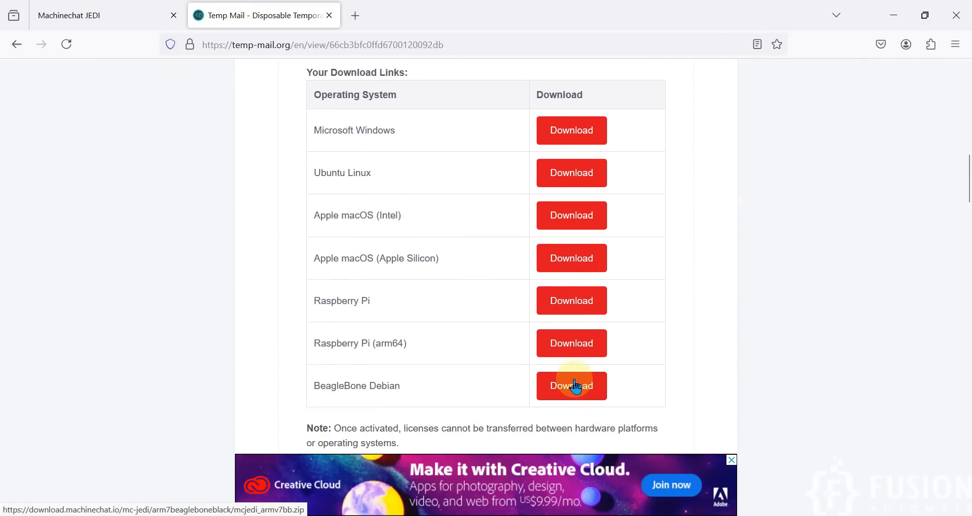
click(114, 19)
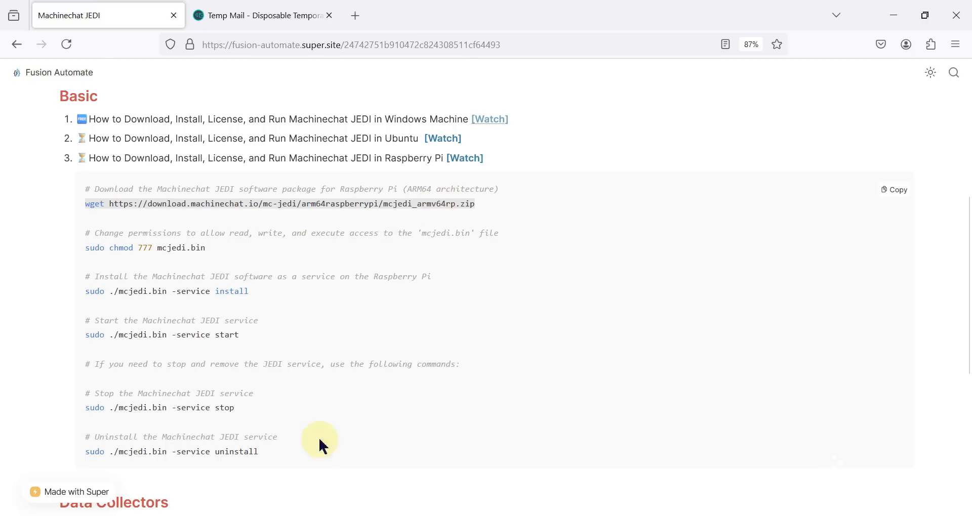
- Paste the wget command into a Pi terminal and download mcjedi_armv64rp.zip to the home folder
click(272, 515)
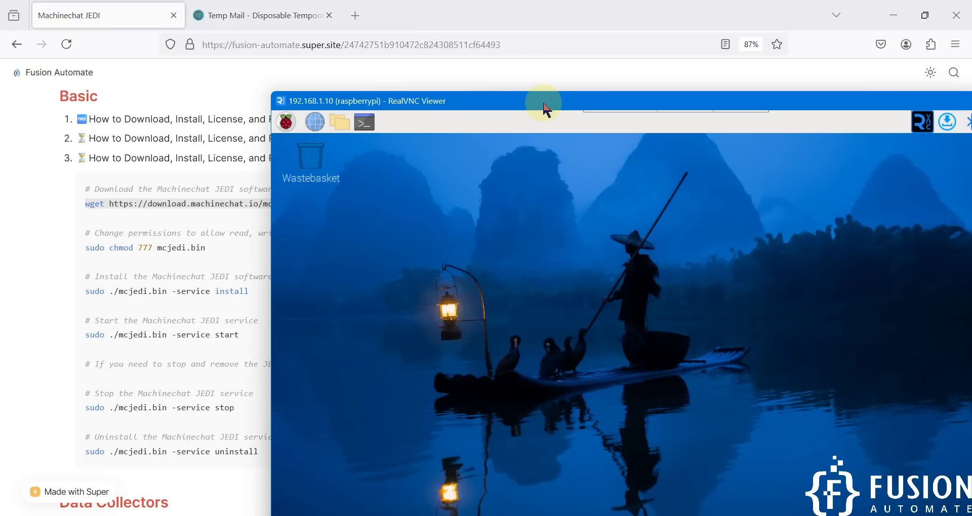
drag(543, 101, 374, 28)
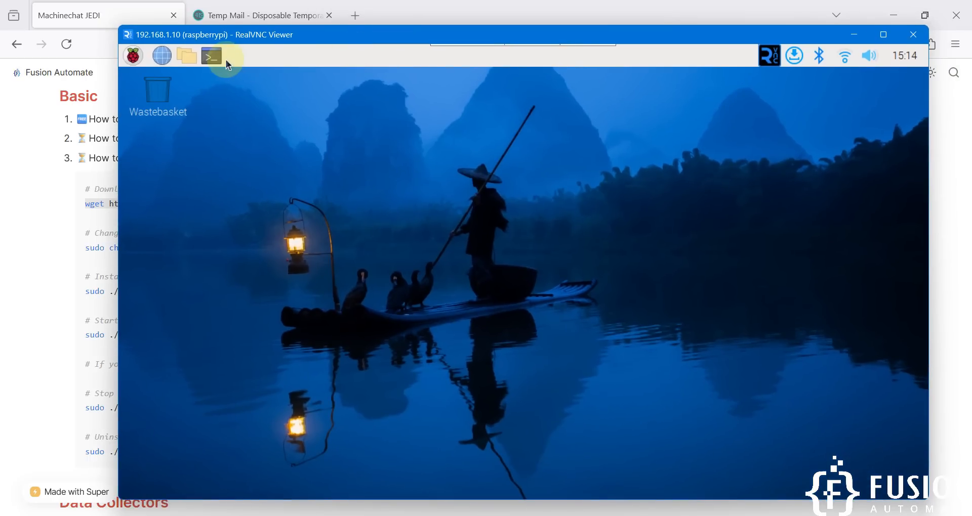
click(221, 58)
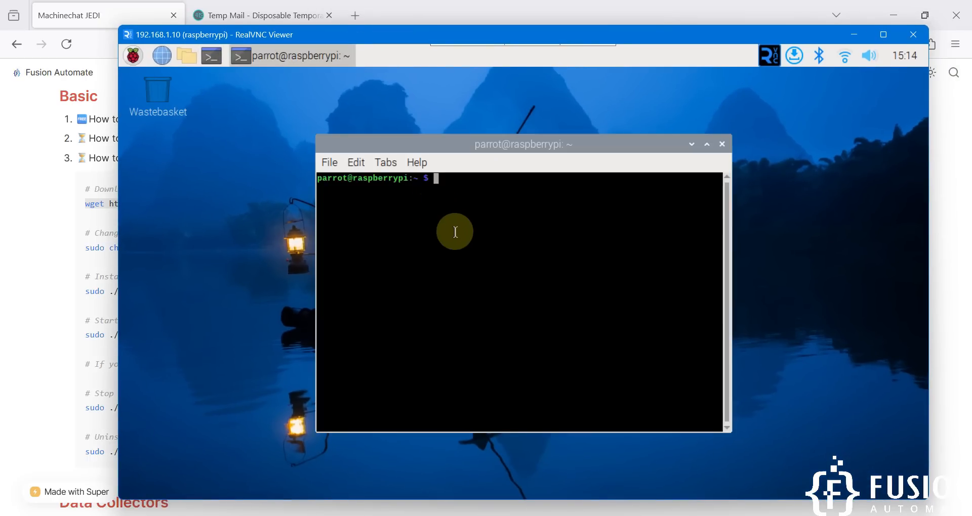
middle_click(455, 231)
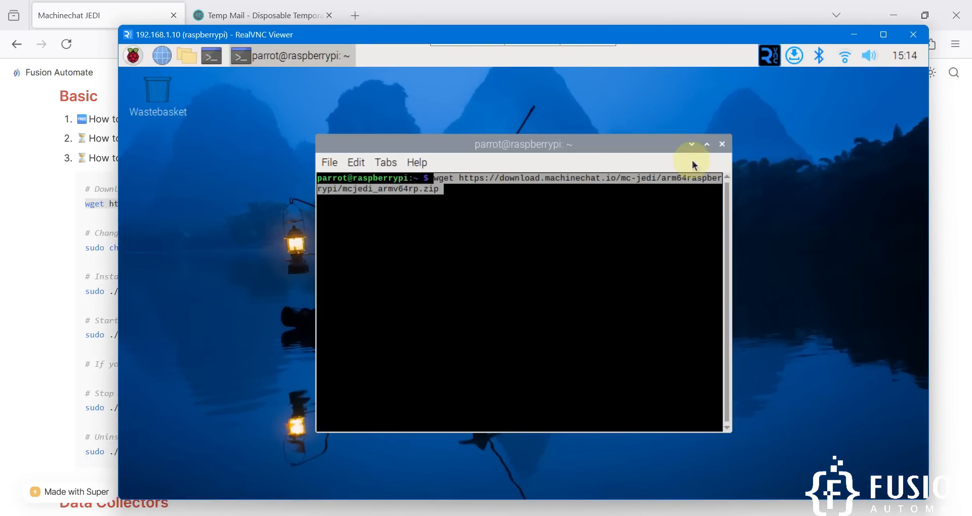
click(708, 145)
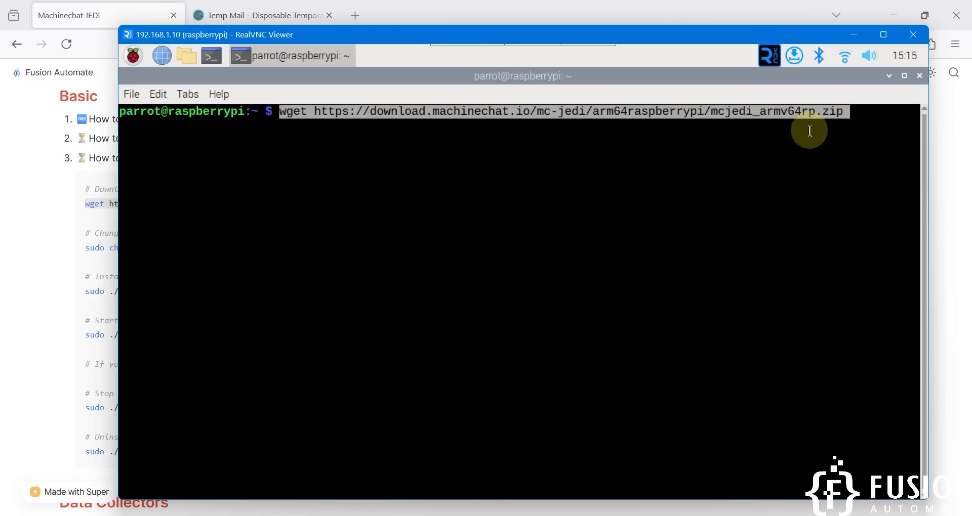
key(Return)
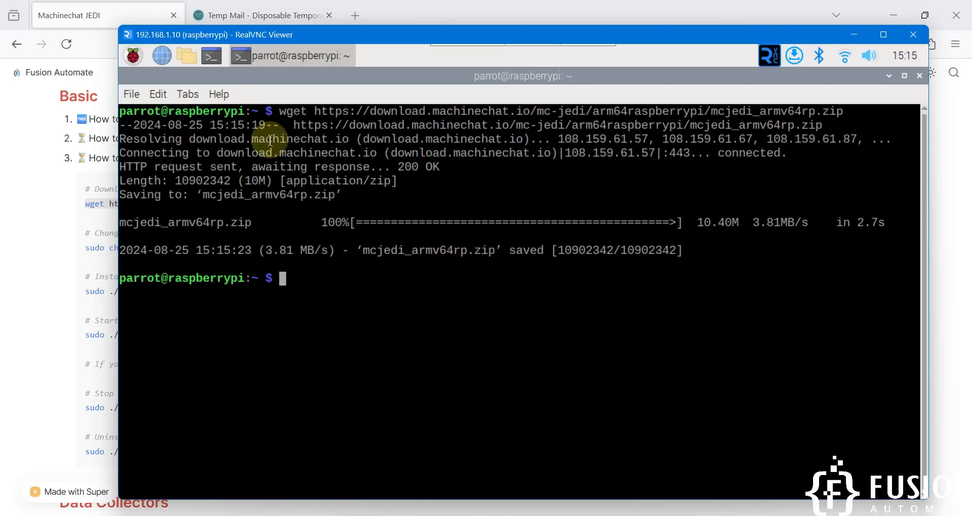
click(187, 57)
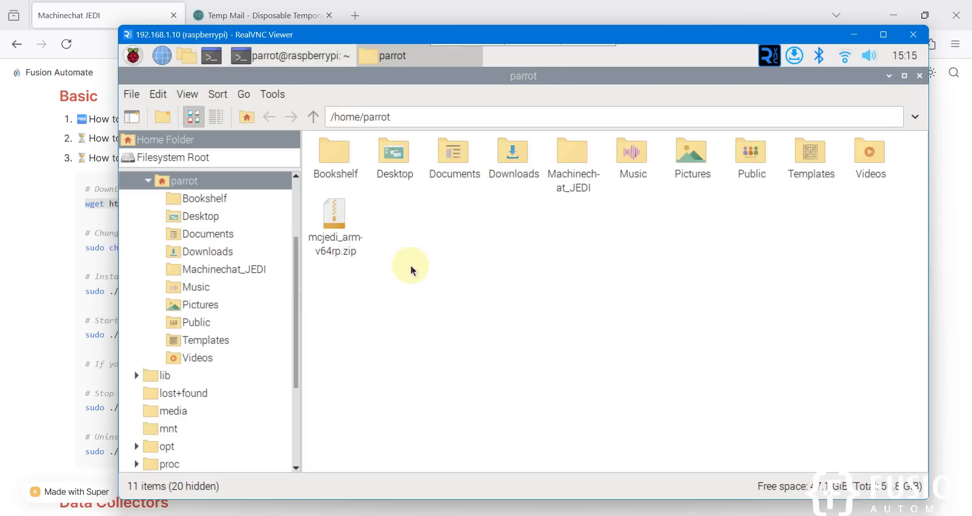
- Extract mcjedi_armv64rp.zip into the home folder with Extract Here
drag(413, 283, 345, 244)
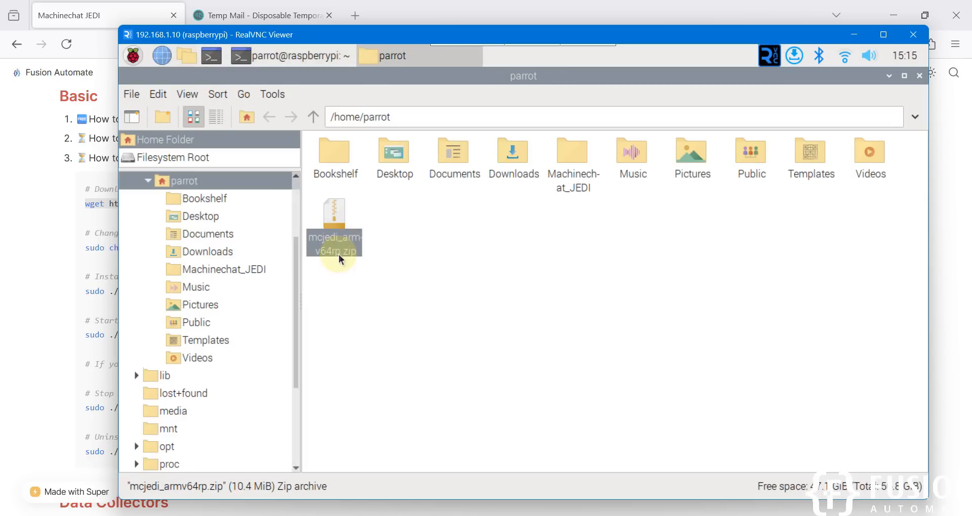
right_click(345, 245)
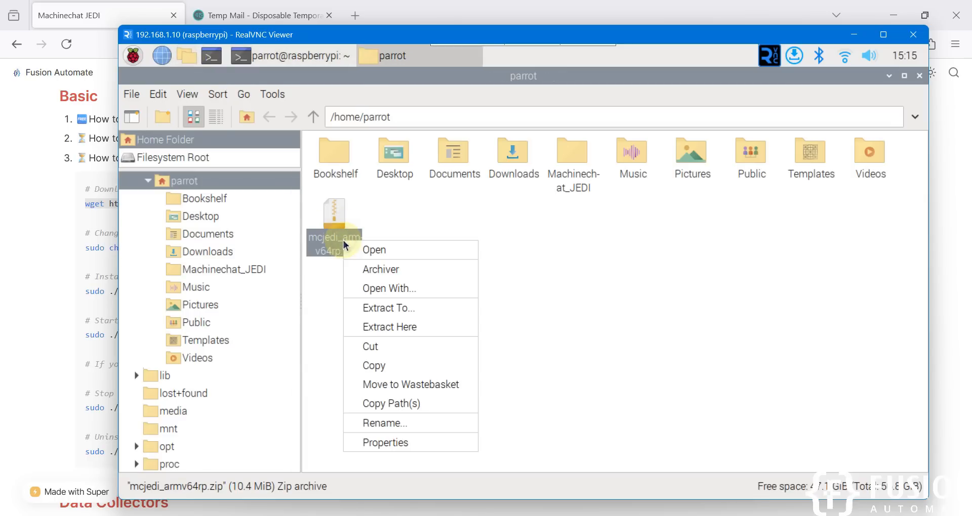
click(399, 328)
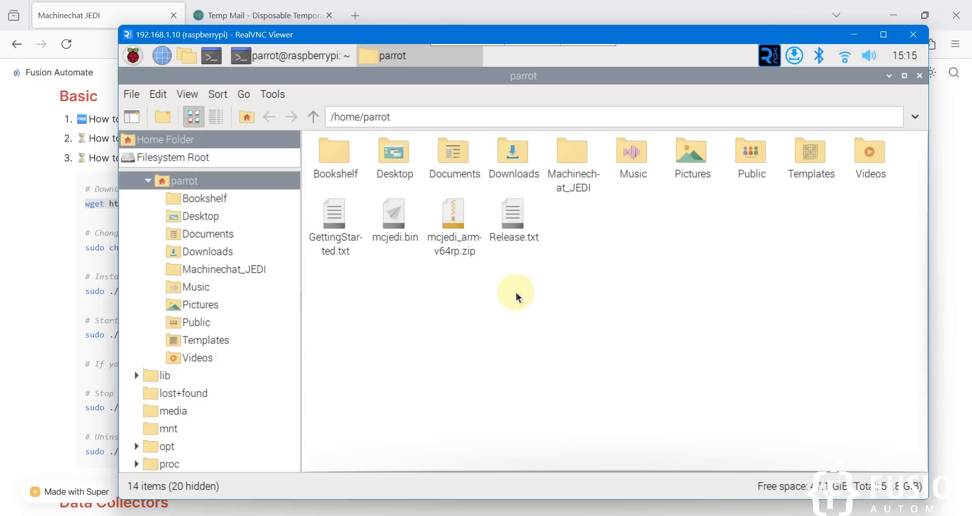
- Move Release.txt, mcjedi.bin and GettingStarted.txt into the Machinechat_JEDI folder
click(511, 222)
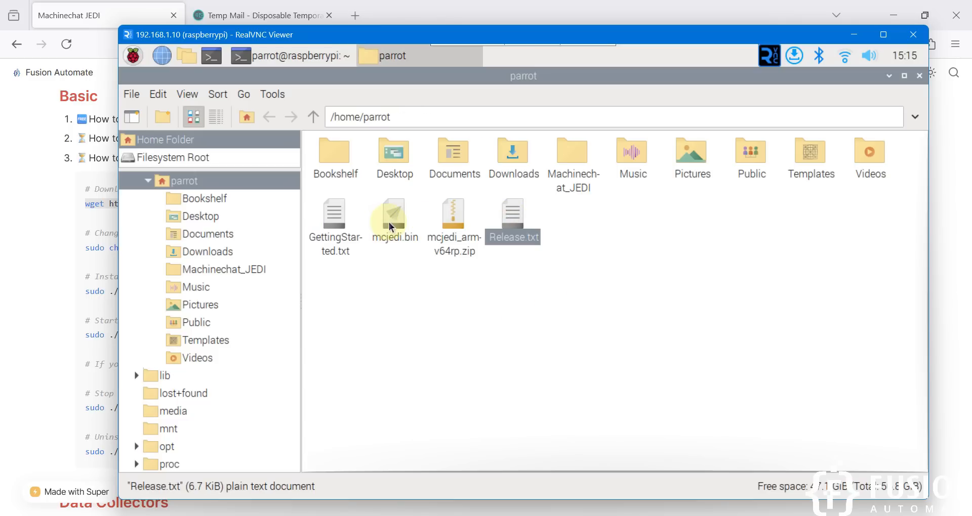
ctrl+click(390, 226)
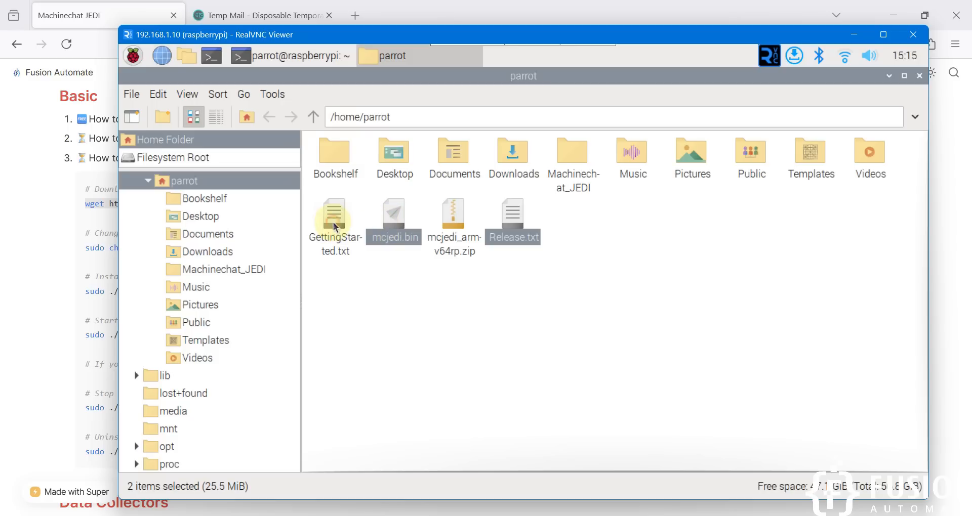
ctrl+click(334, 226)
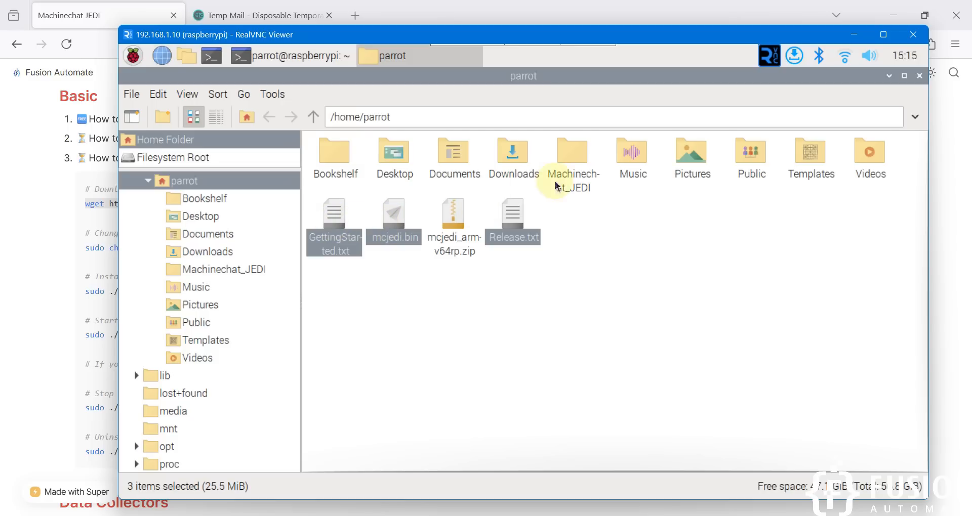
click(580, 171)
double_click(580, 171)
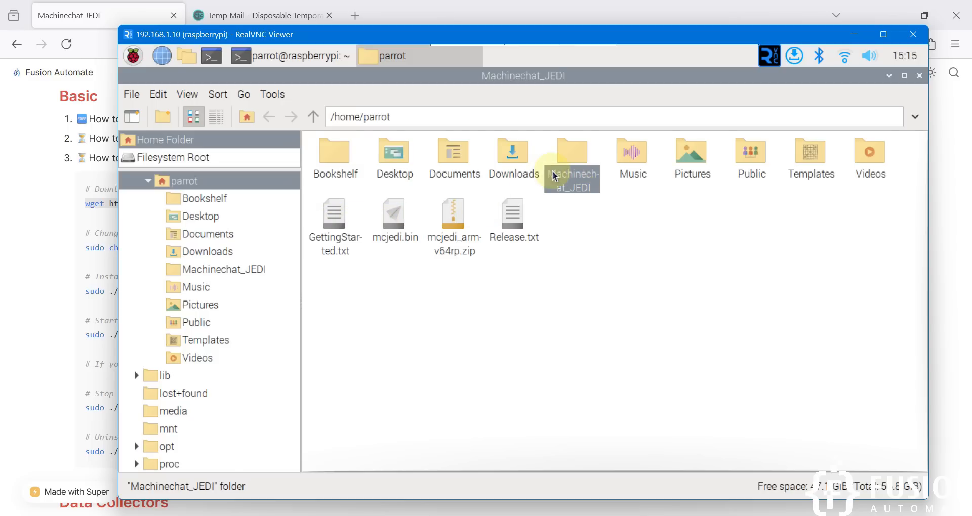
key(ctrl+v)
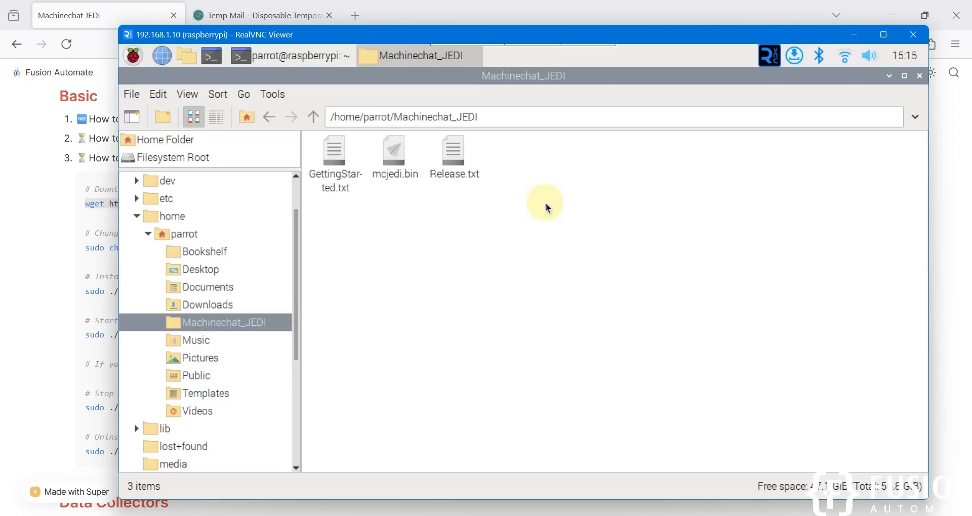
key(ctrl+a)
key(alt+Tab)
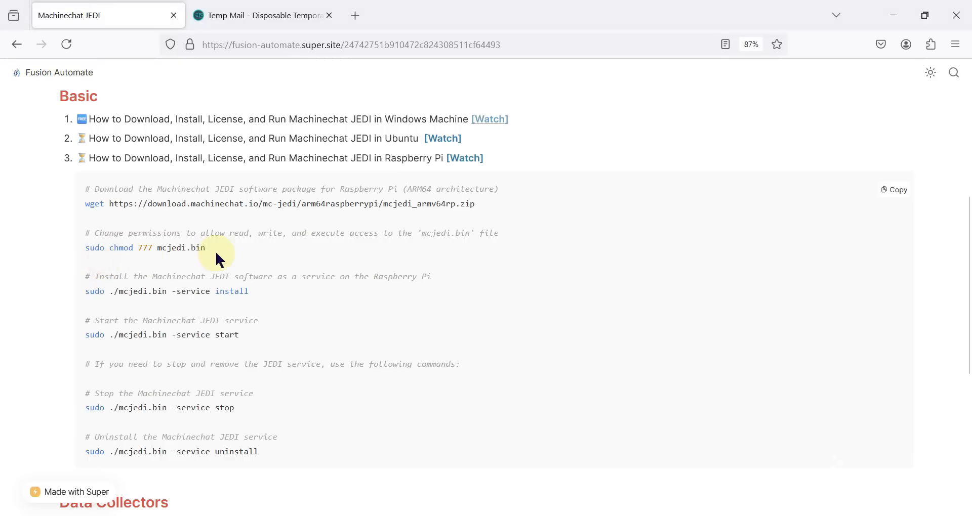
- Change into Machinechat_JEDI and run 'sudo chmod 777 mcjedi.bin' copied from the guide
drag(209, 249, 80, 250)
key(ctrl+c)
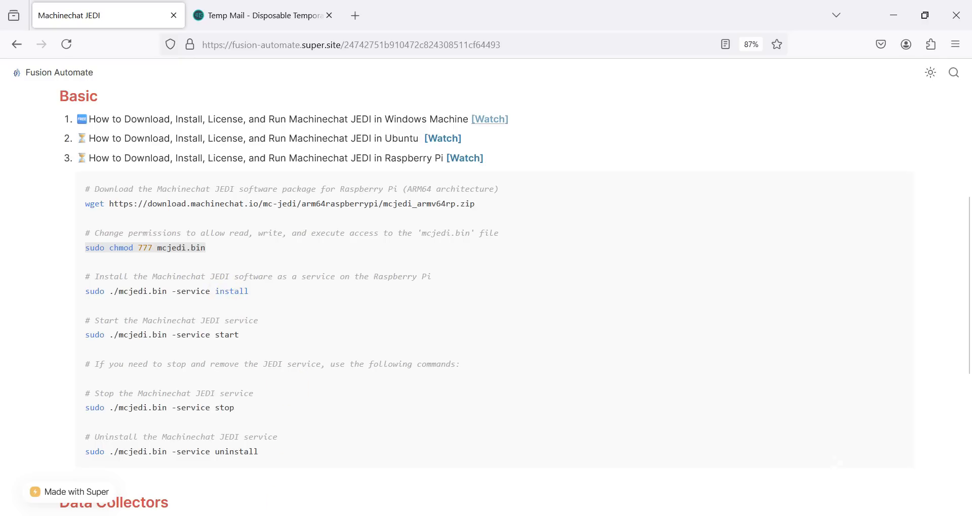
key(alt+Tab)
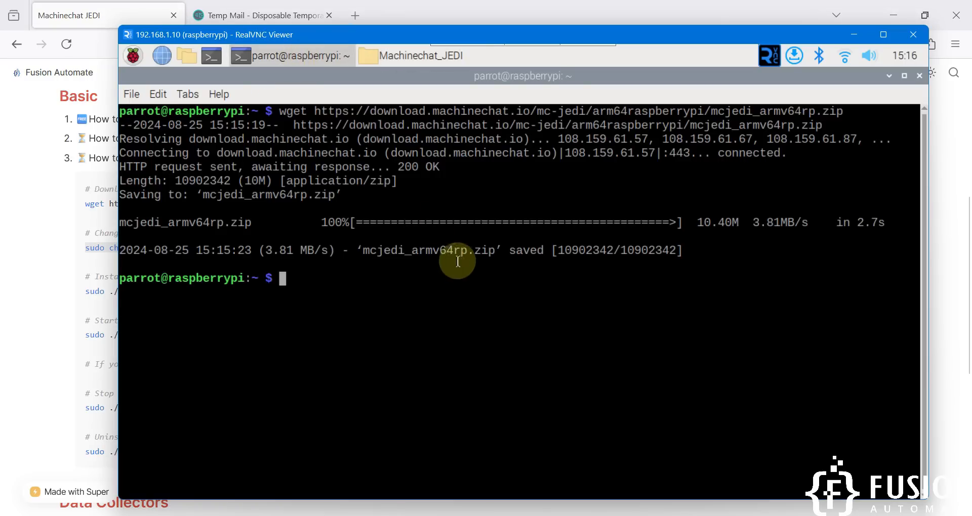
click(301, 54)
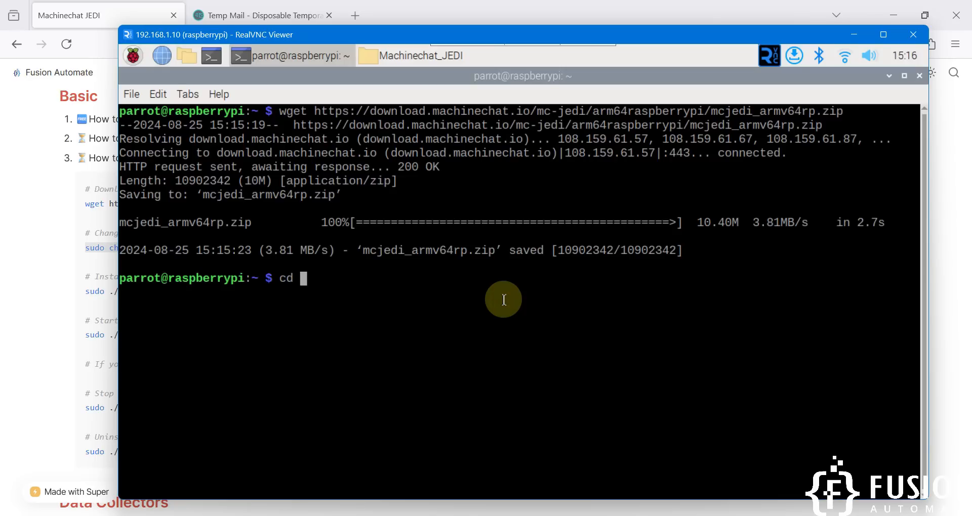
text(cd Machinechat_JEDI/)
key(Return)
key(ctrl+shift+v)
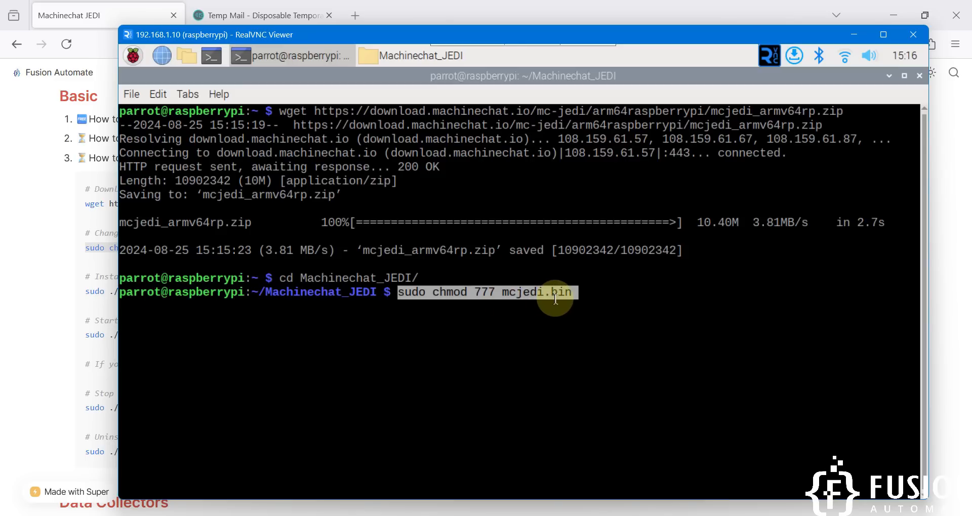
key(Return)
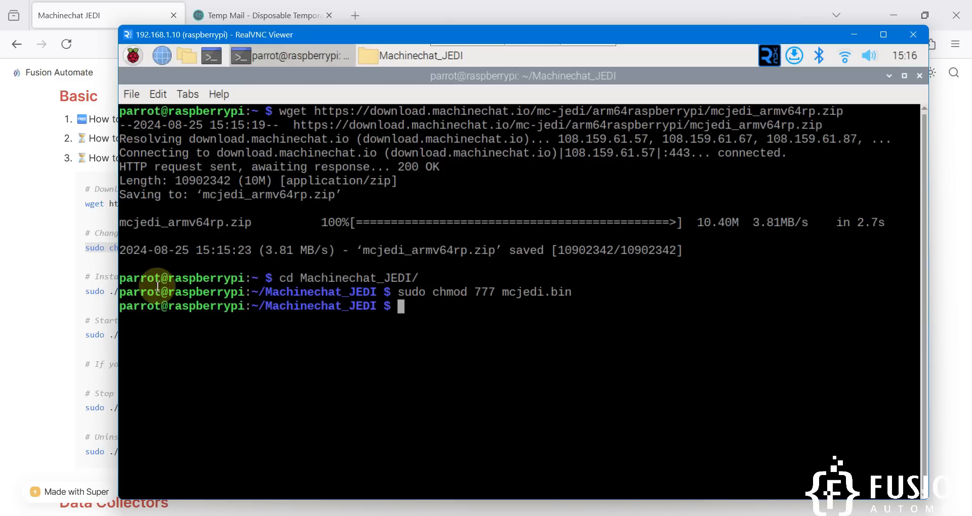
click(92, 310)
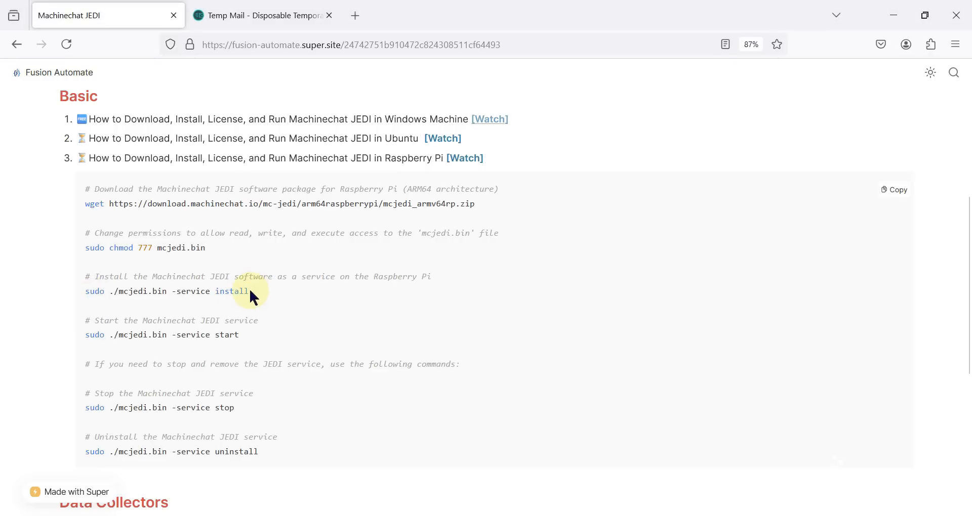
drag(250, 292, 79, 277)
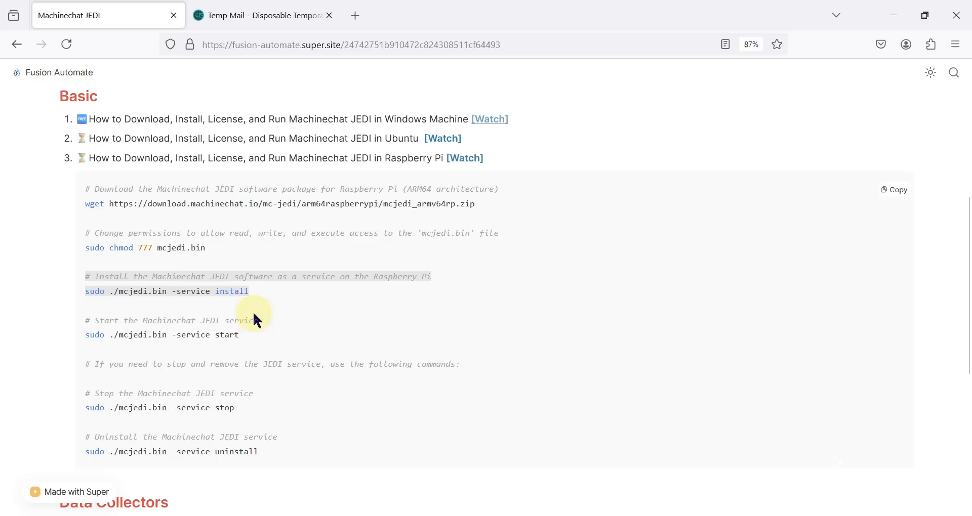
- Copy 'sudo ./mcjedi.bin -service install' from the guide and run it in the Pi terminal
click(249, 295)
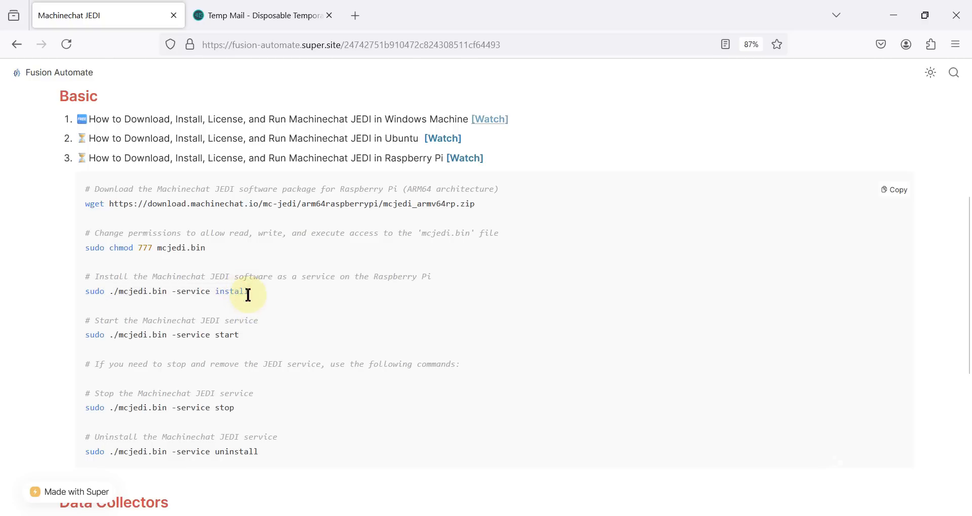
drag(157, 290, 85, 294)
key(ctrl+c)
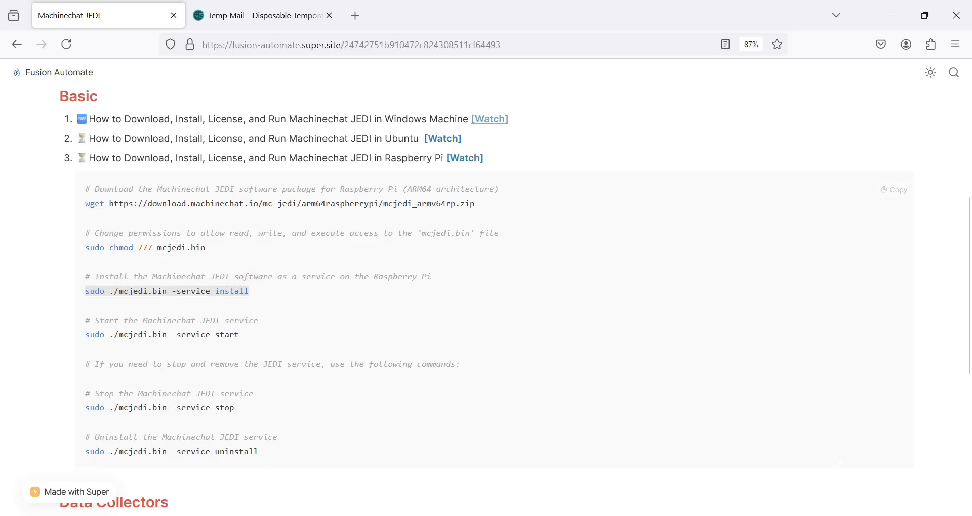
key(alt+Tab)
key(ctrl+shift+v)
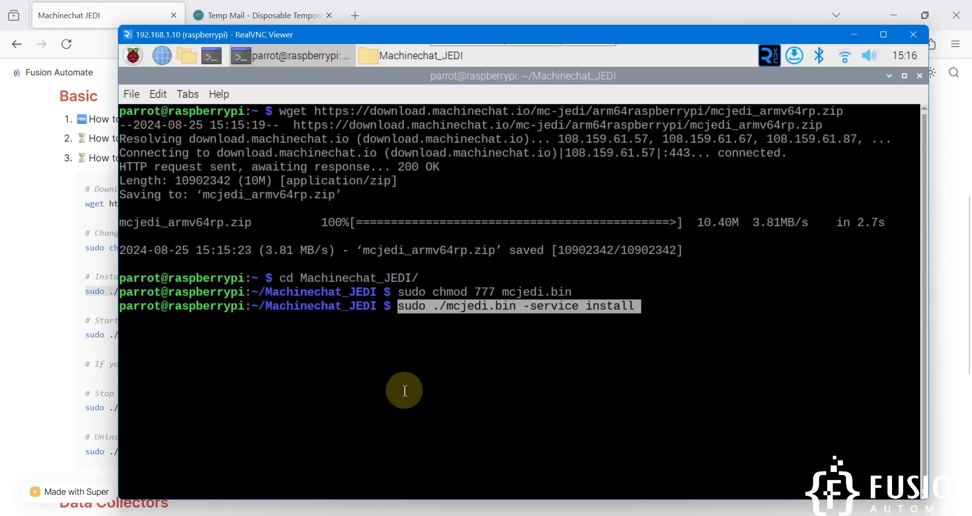
key(Return)
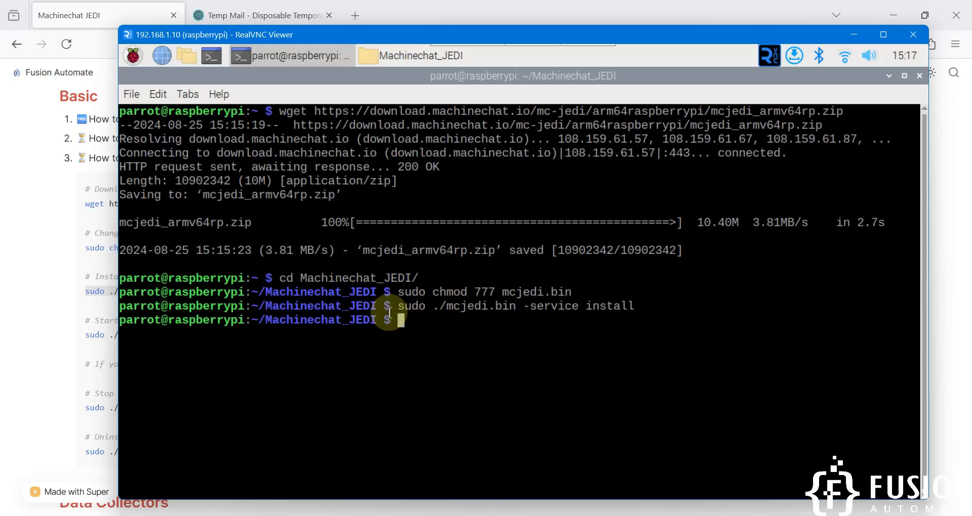
click(91, 332)
- Copy 'sudo ./mcjedi.bin -service start' from the guide and run it in the Pi terminal
drag(176, 333, 89, 336)
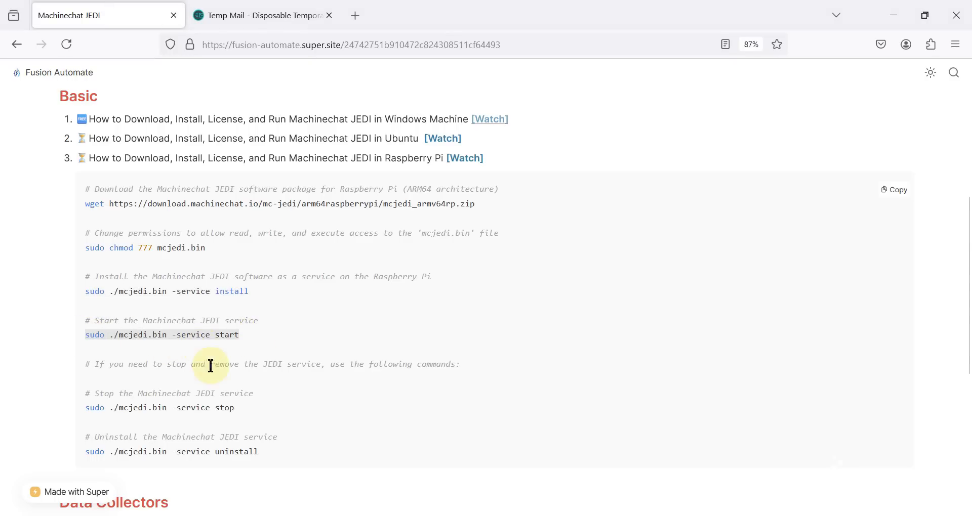
key(alt+Tab)
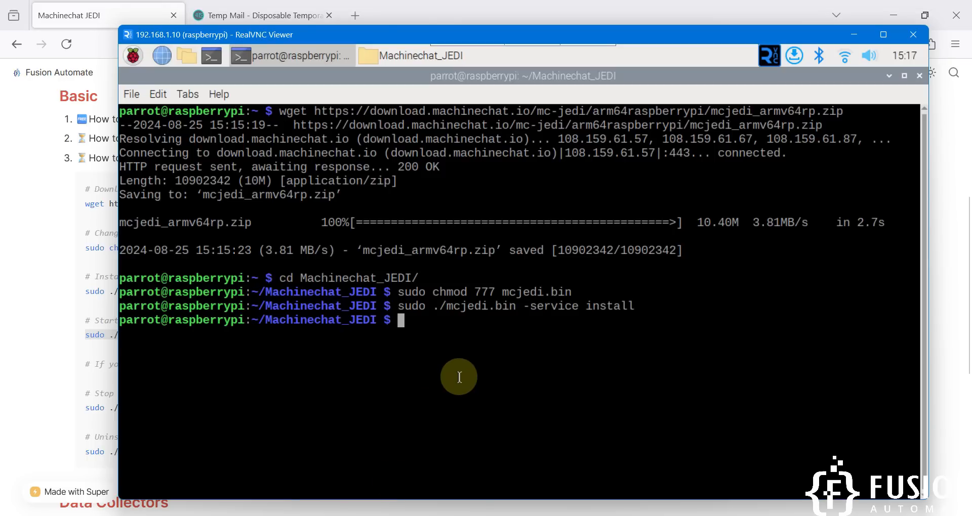
text(sudo ./mcjedi.bin -service start)
key(Return)
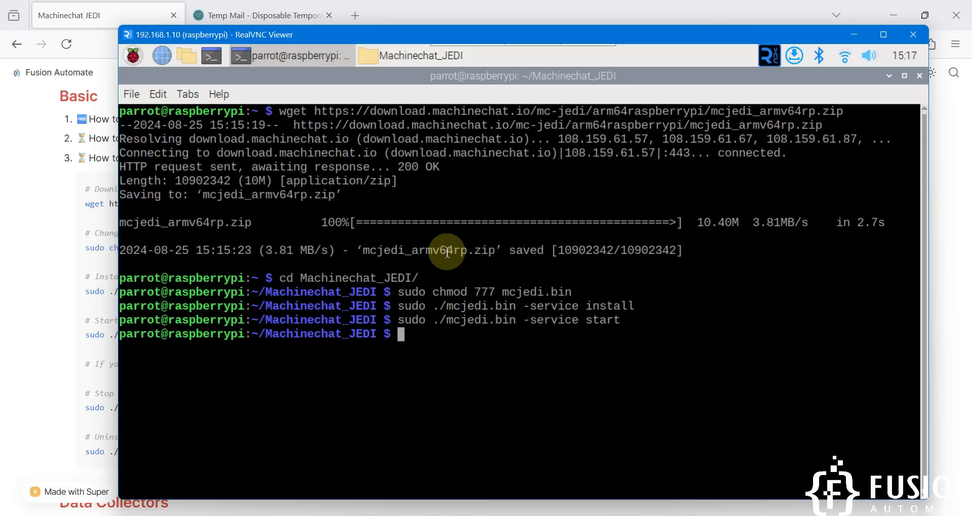
- Open a new private Firefox window from the browser menu
click(40, 268)
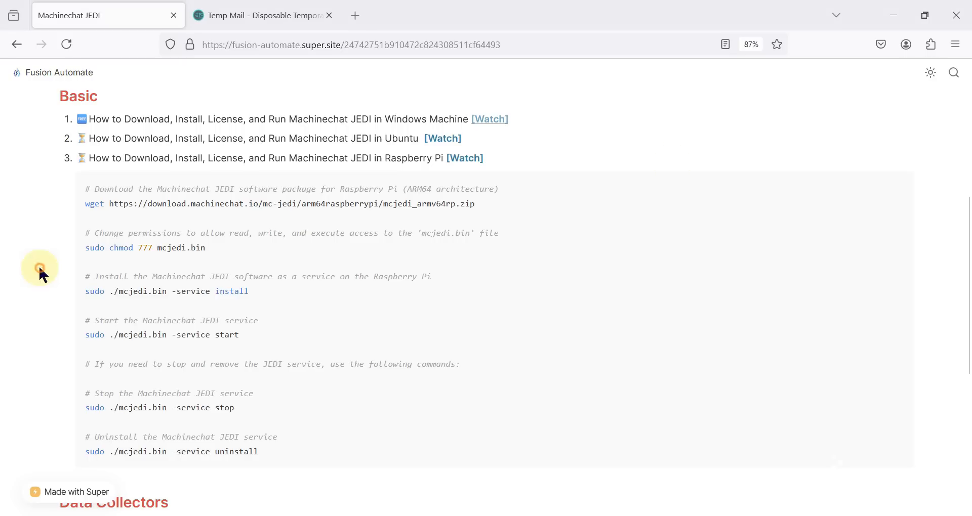
click(956, 45)
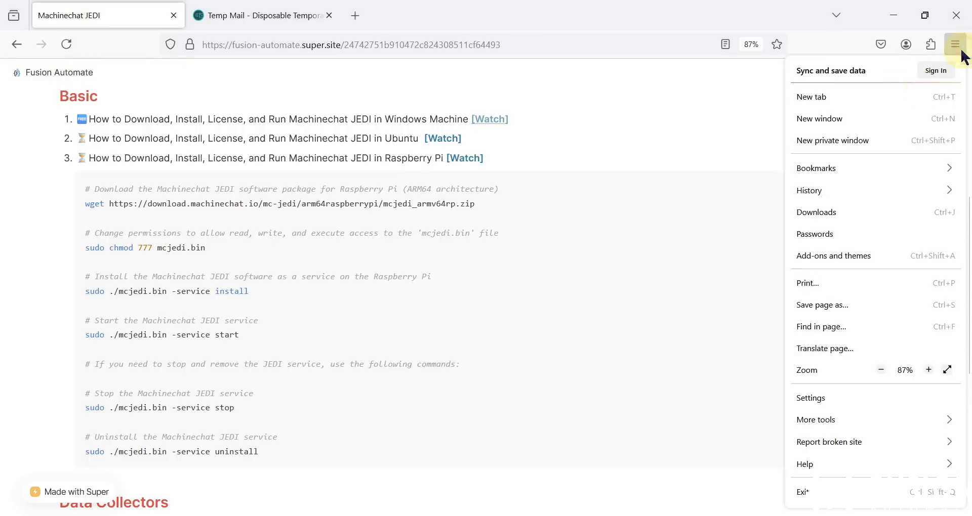
click(859, 144)
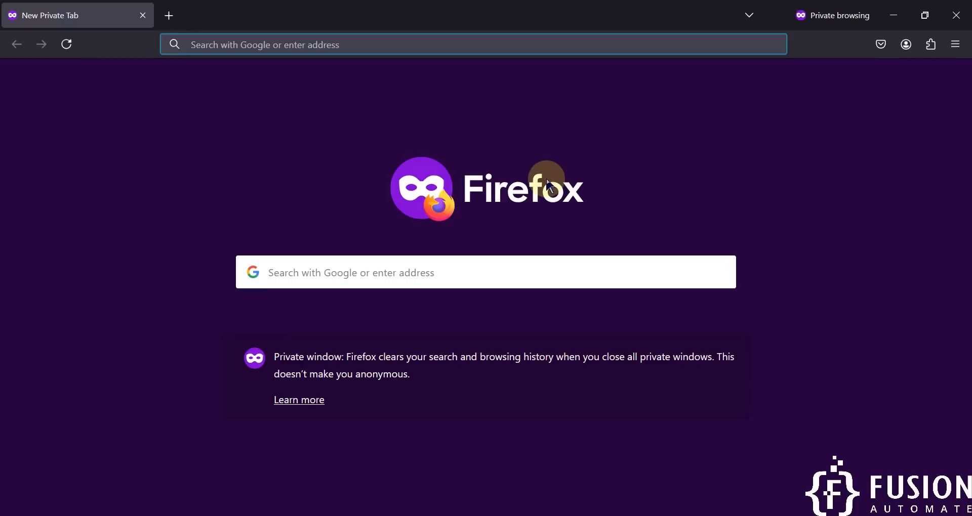
- Load 192.168.1.10:9123 in the private window to reach the JEDI new-account page
text(192.168.1.)
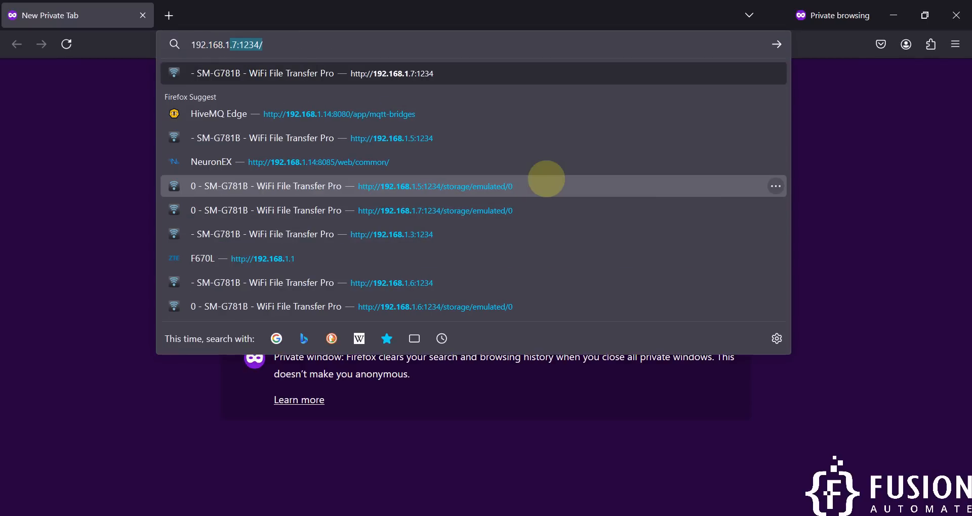
text(10)
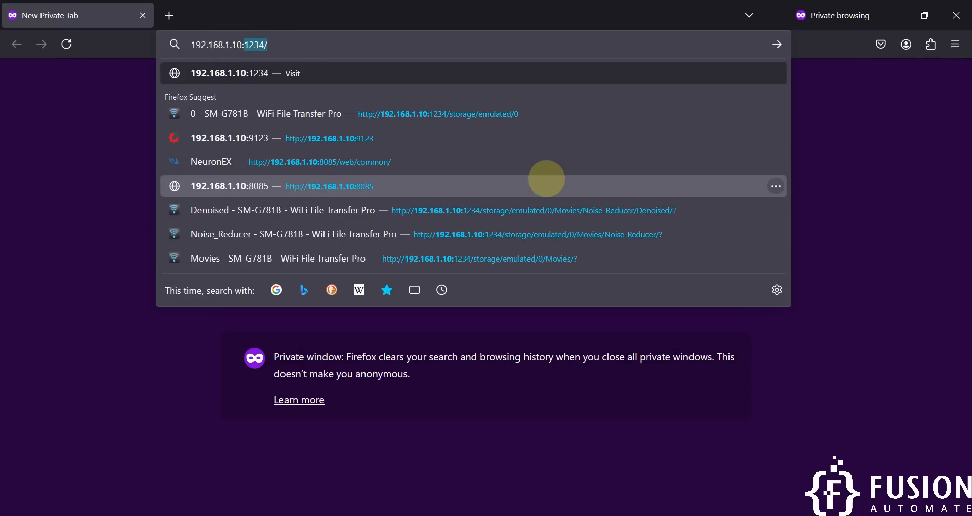
text(:9123)
key(Return)
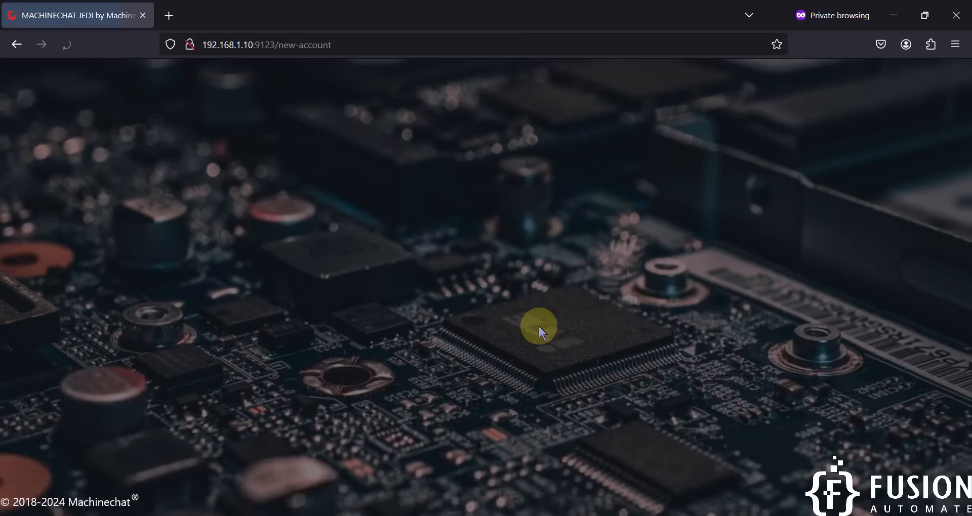
- Tick the end-user licence agreement checkbox and accept it
scroll(521, 267, down, 5)
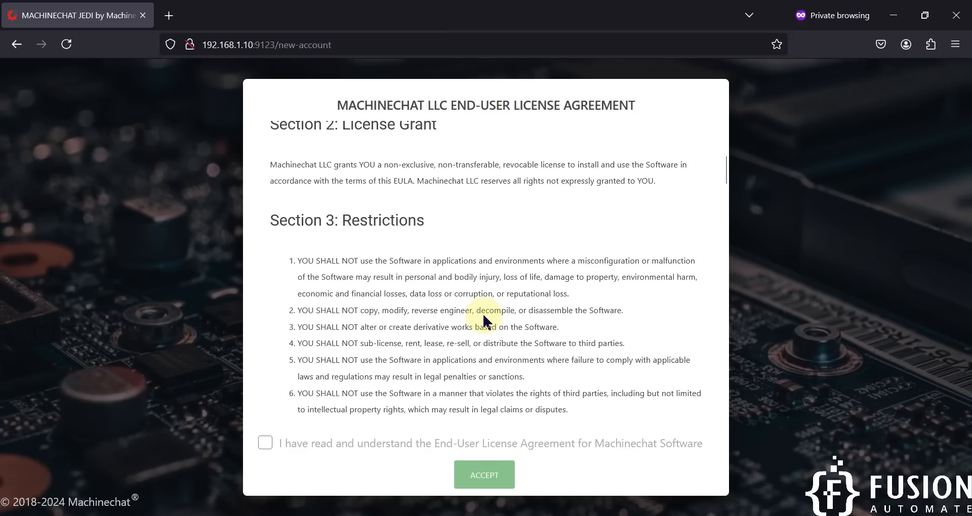
click(265, 444)
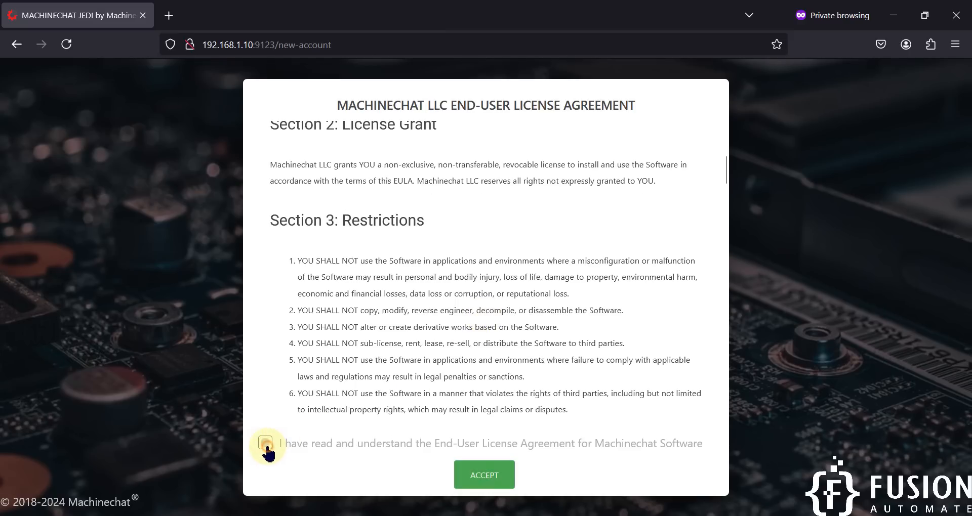
click(483, 481)
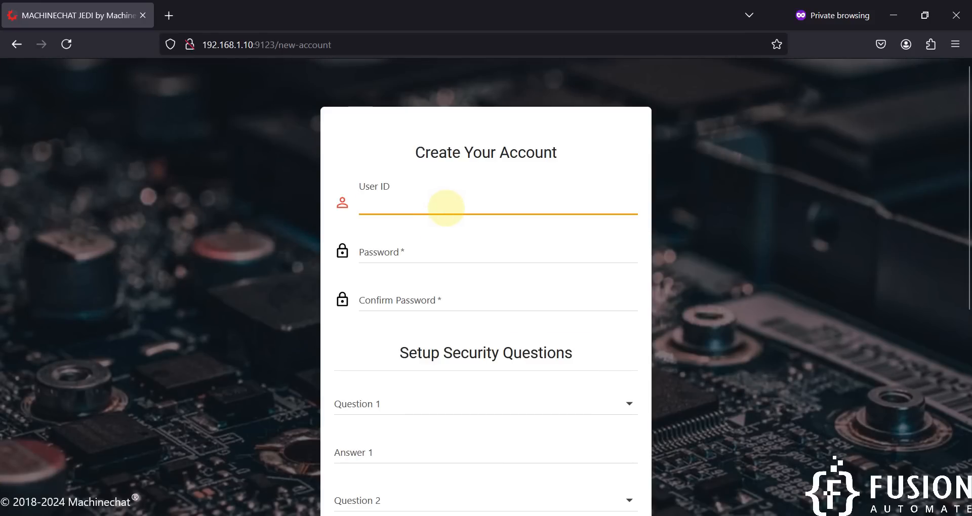
- Enter the user ID and fill both password fields with Firefox's generated password
text(Puylin)
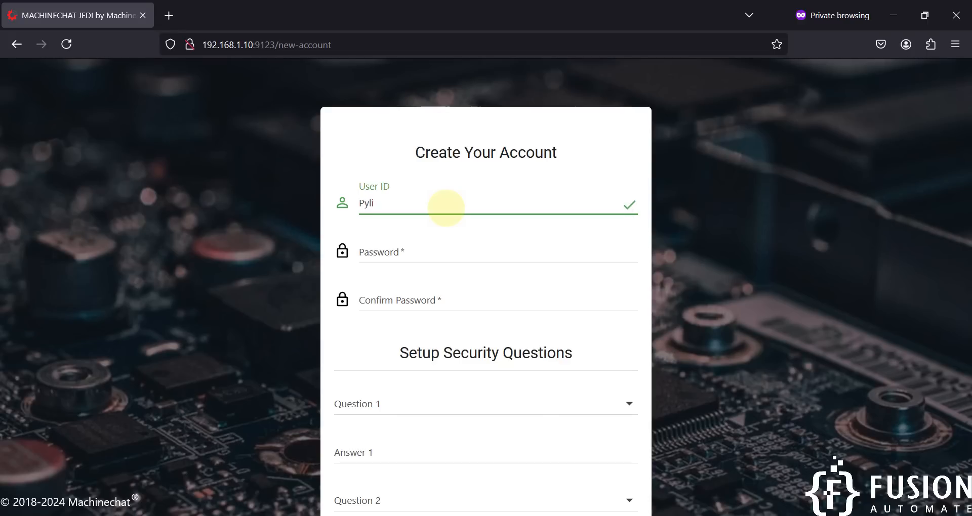
key(Tab)
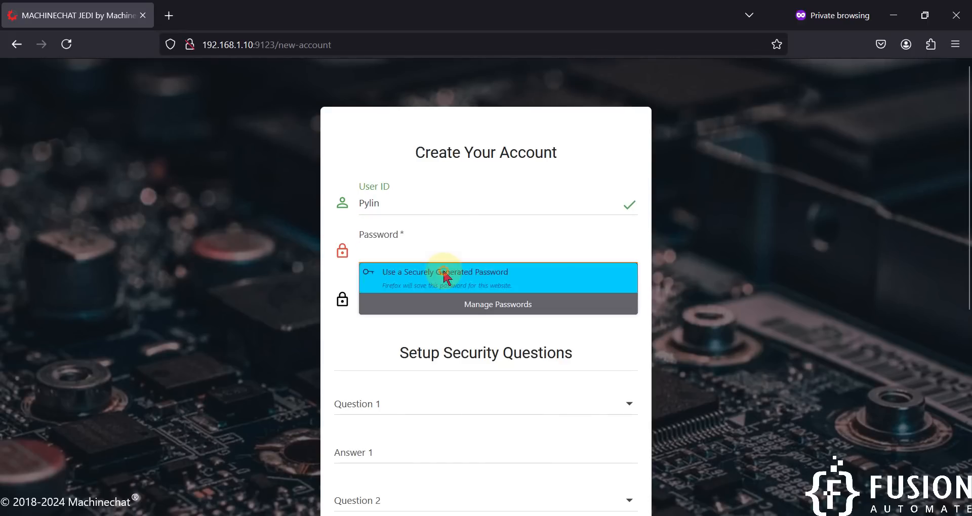
click(445, 273)
scroll(446, 307, down, 1)
scroll(446, 307, down, 3)
- Choose First car and Pet's name as the first two security questions, answering each
click(469, 245)
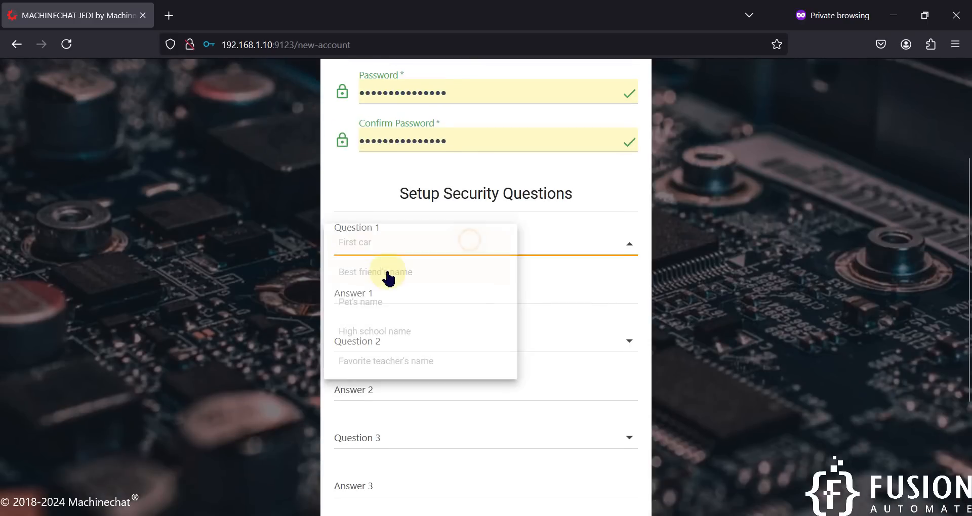
click(390, 274)
click(419, 268)
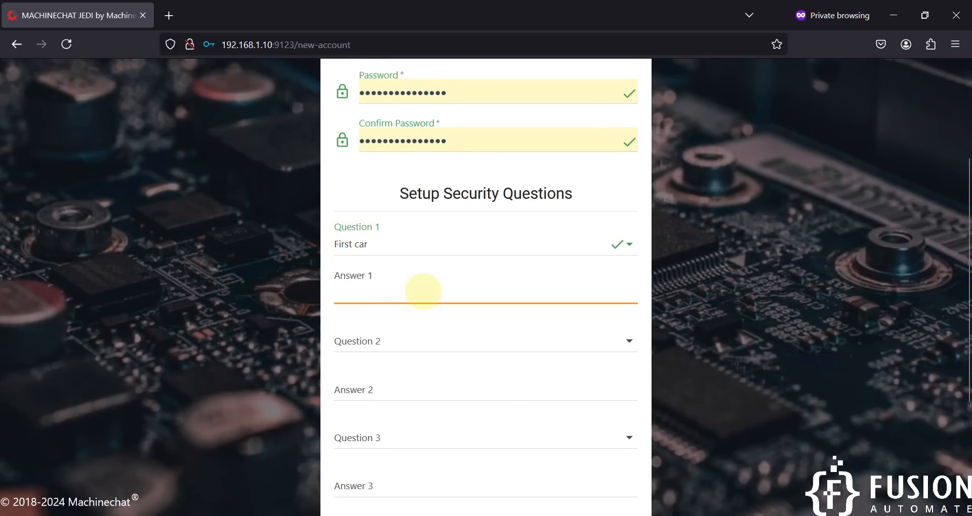
key(Tab)
click(424, 342)
click(420, 374)
scroll(428, 362, down, 3)
click(430, 249)
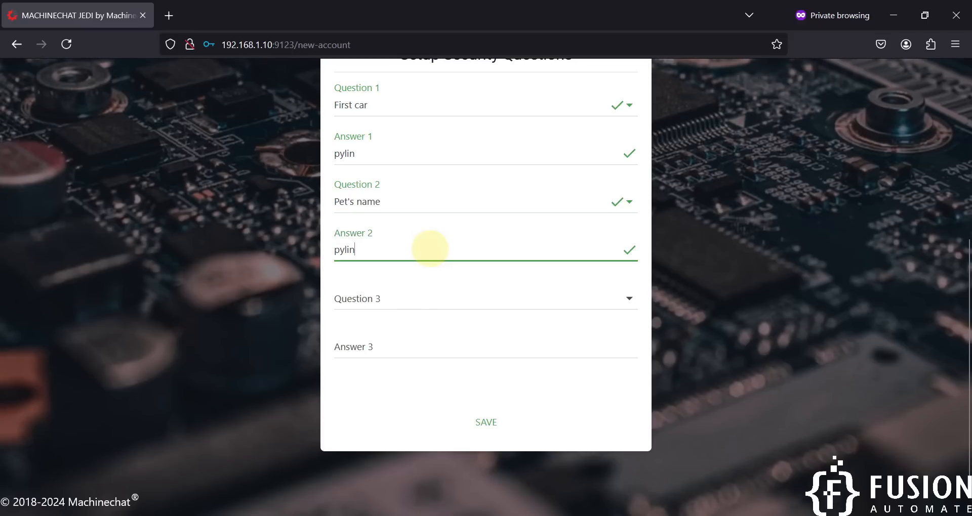
- Choose Best friend's name as the third security question, answer it, and save the account
click(423, 299)
click(408, 328)
click(395, 339)
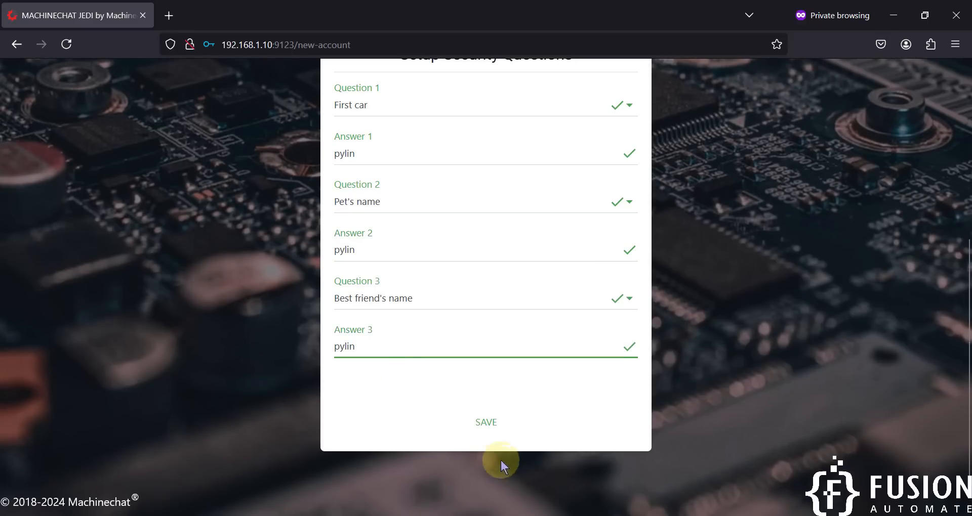
click(485, 423)
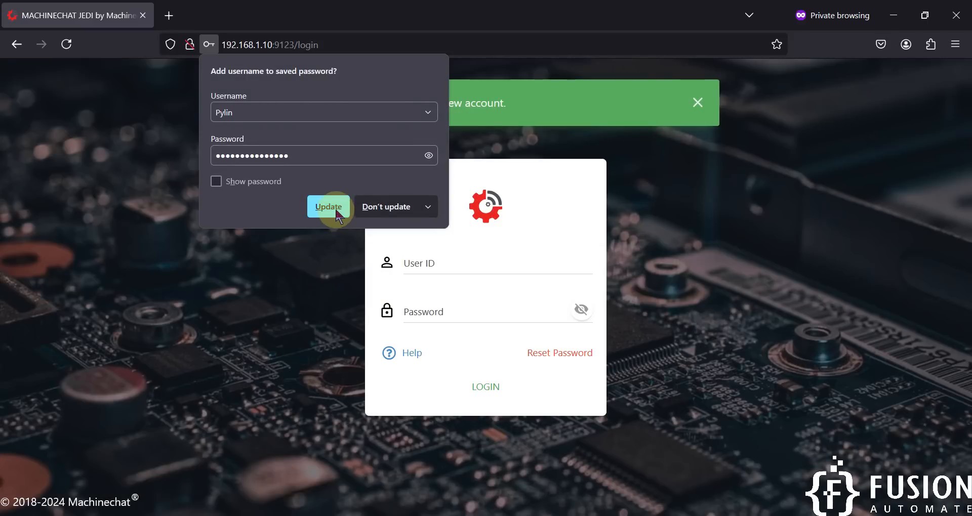
- Log in with the saved user ID and password, then focus the License Key field
click(329, 207)
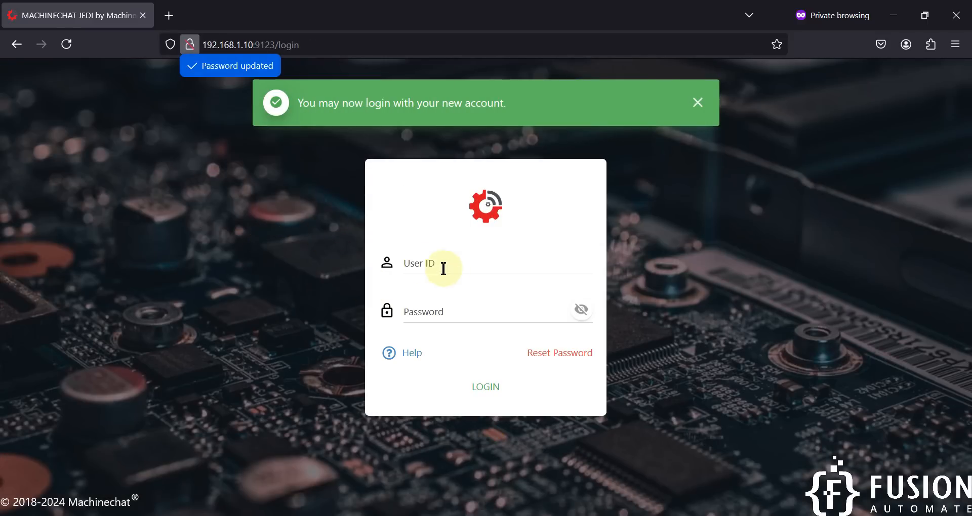
click(466, 261)
click(462, 281)
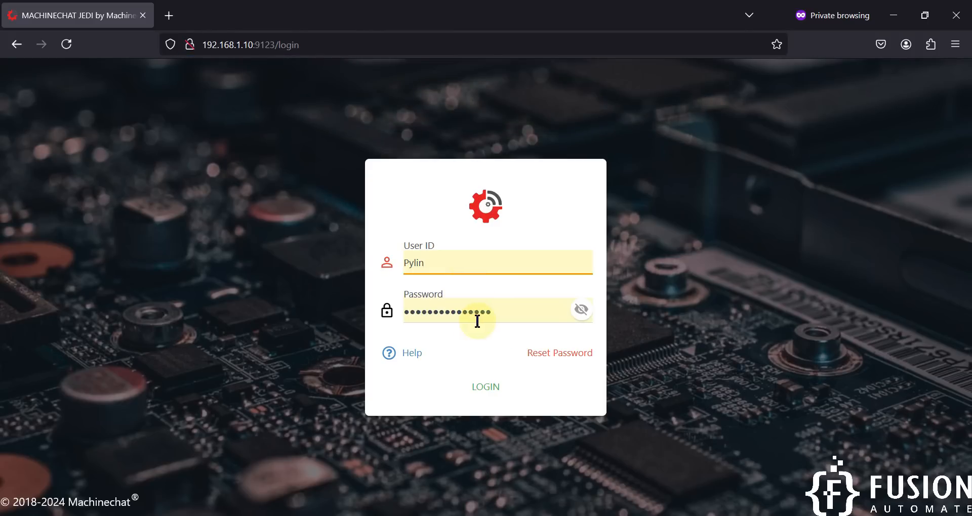
click(493, 398)
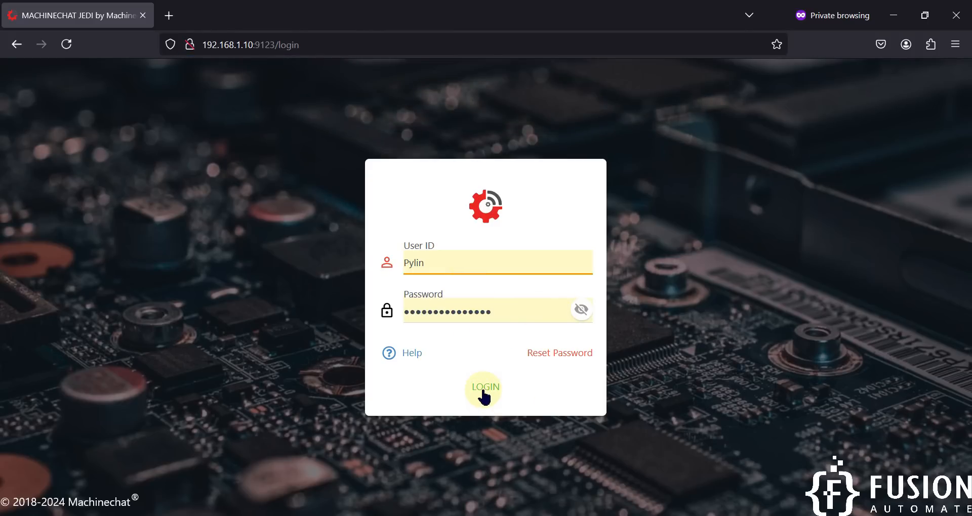
click(481, 388)
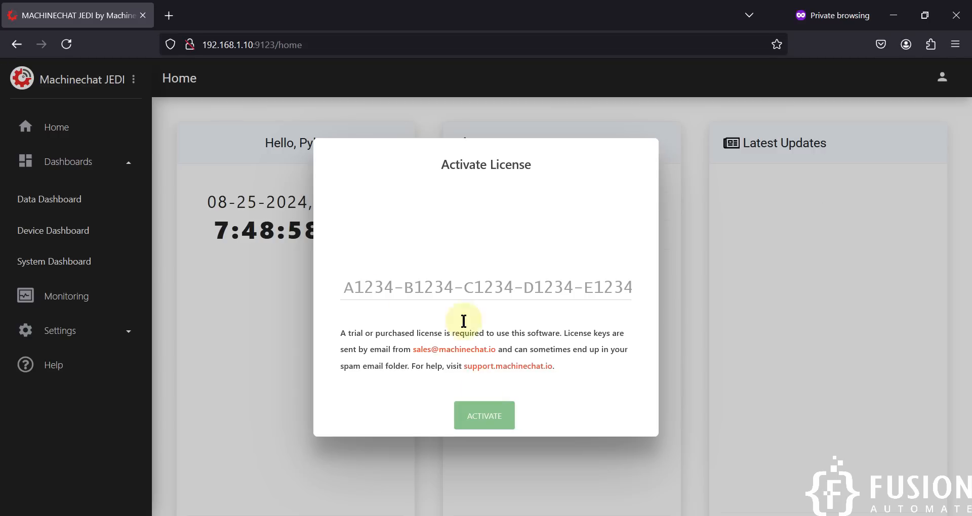
click(448, 284)
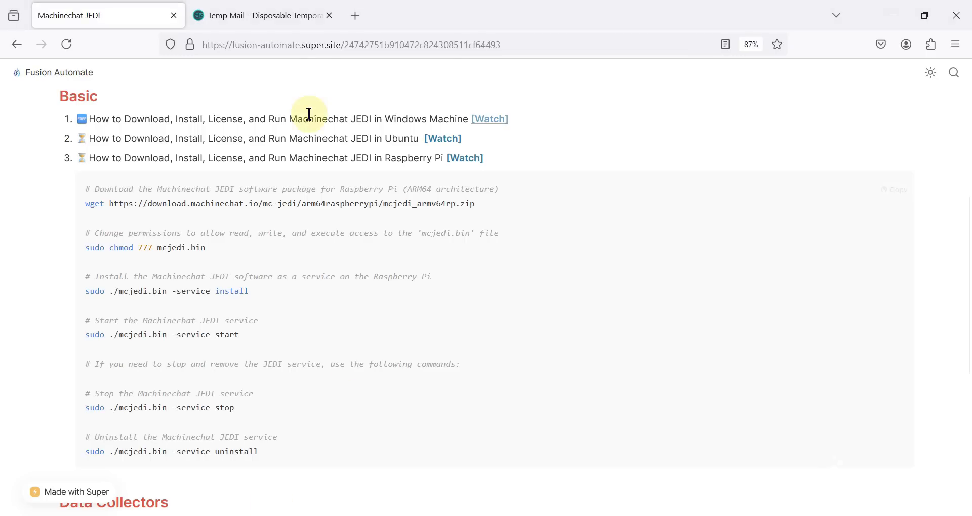
- Copy the JEDI Pro Trial licence key from the Temp Mail email into the License Key field
click(256, 16)
scroll(462, 224, up, 10)
scroll(466, 169, up, 3)
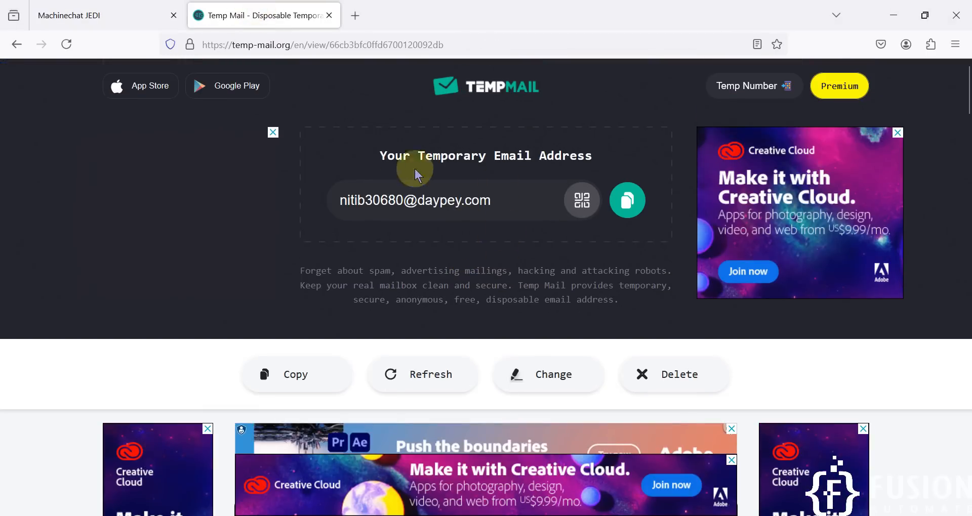
scroll(505, 264, down, 10)
scroll(506, 260, up, 5)
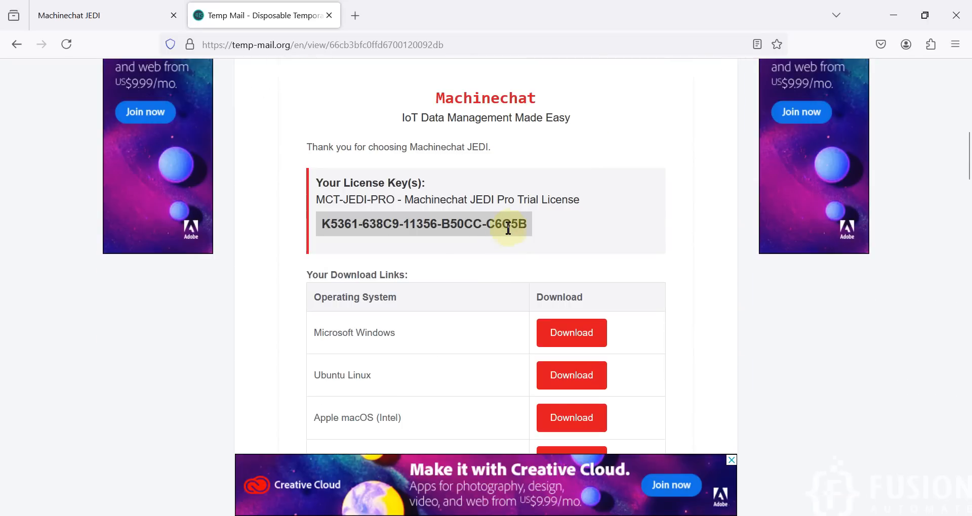
drag(529, 224, 325, 224)
key(ctrl+c)
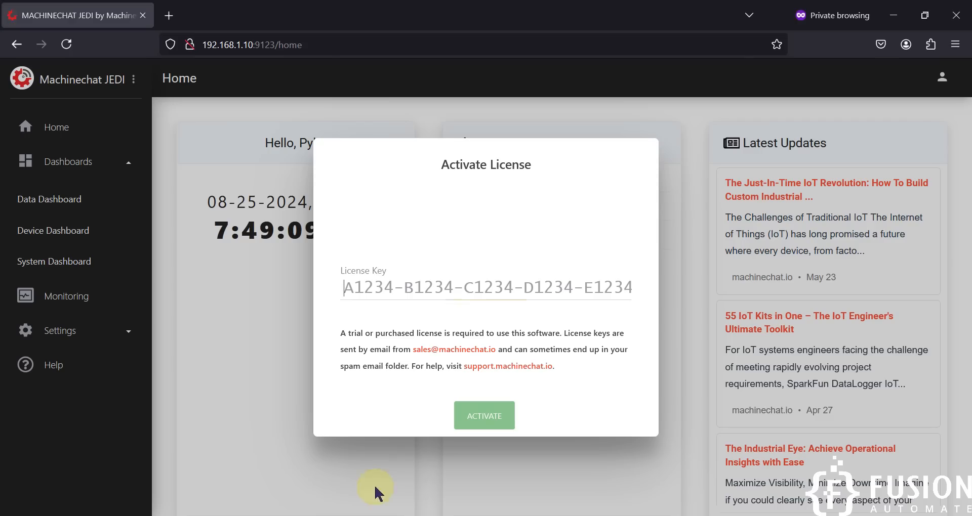
click(462, 283)
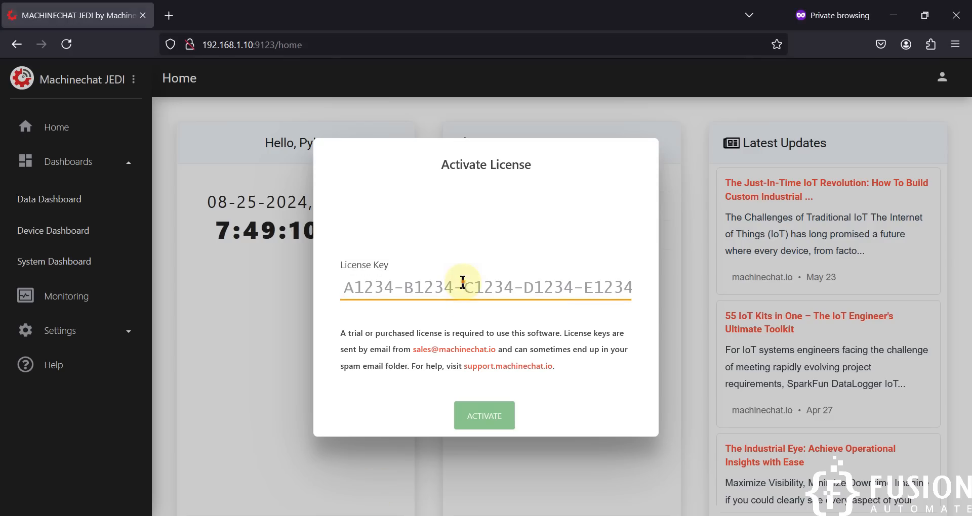
key(ctrl+v)
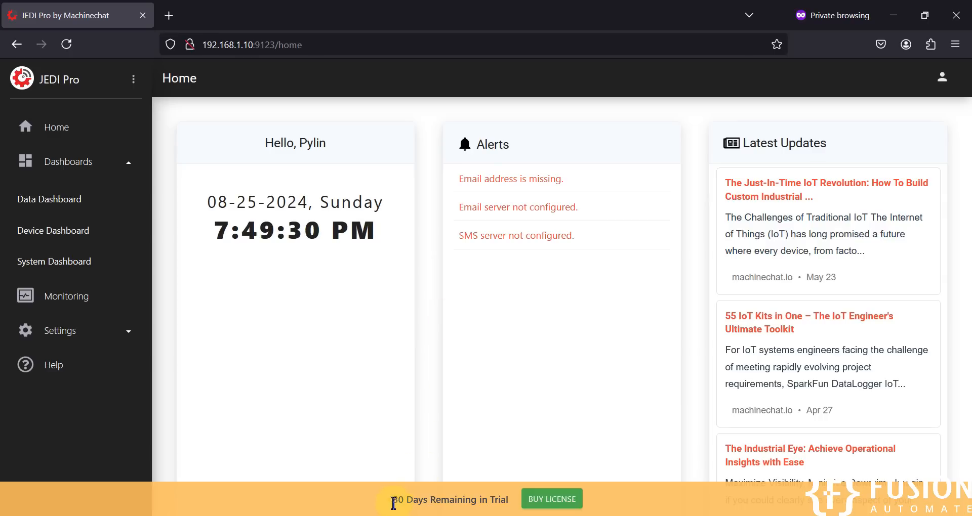
- Highlight the JEDI Pro trial notice showing 30 days remaining, then return to the Fusion Automate tutorial page
drag(393, 500, 509, 504)
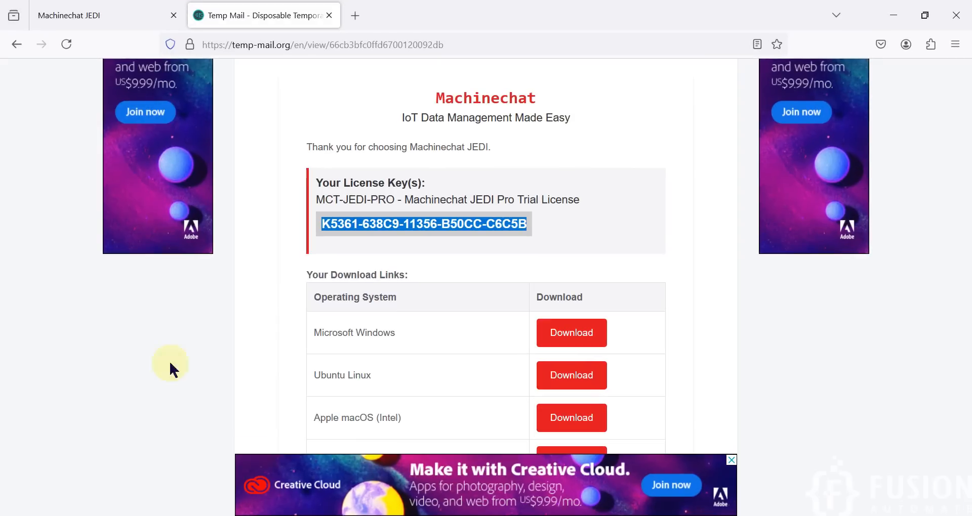
click(122, 10)
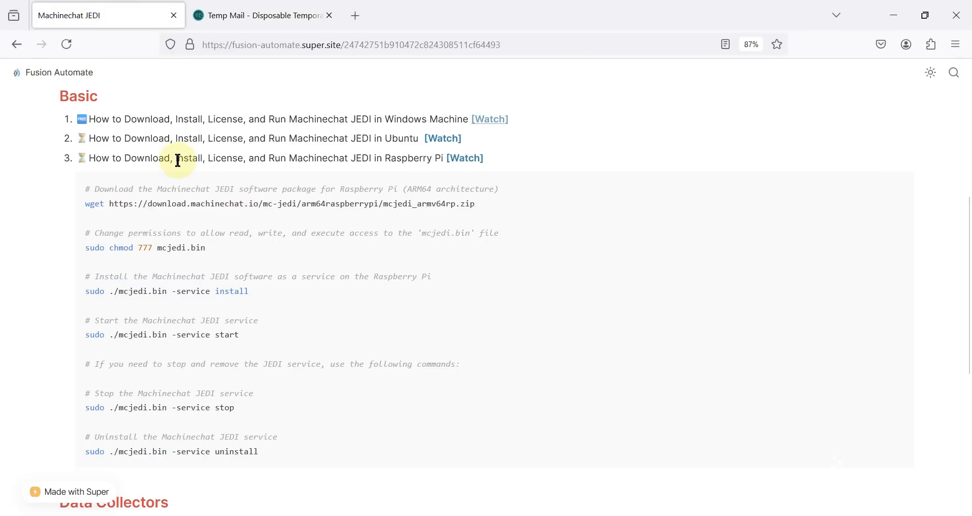
- Highlight the words Raspberry, Download, License and Run in the third tutorial, checking the JEDI Pro dashboard
double_click(397, 158)
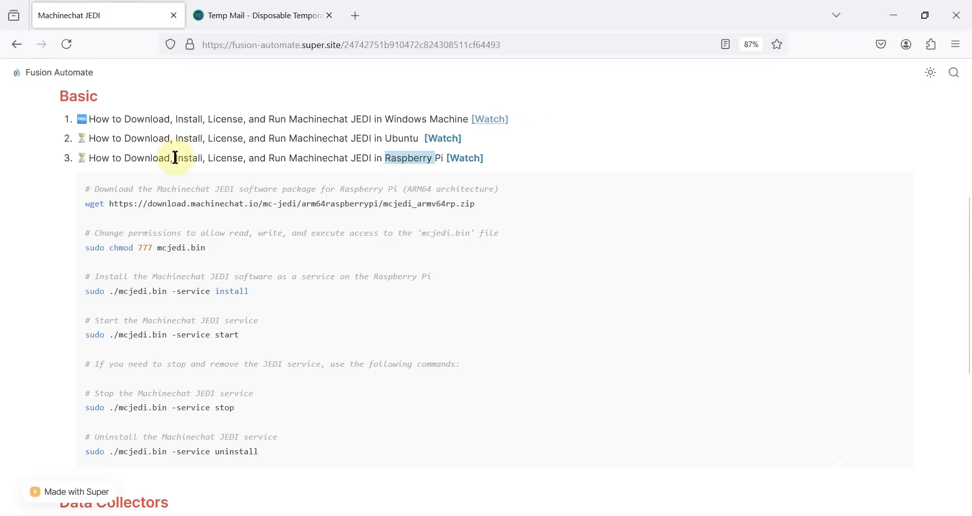
click(145, 161)
double_click(145, 161)
double_click(224, 156)
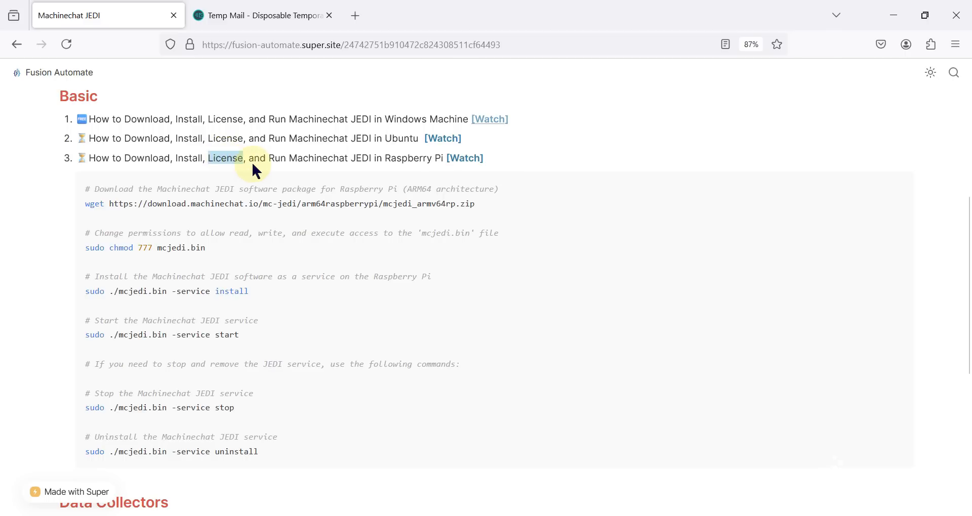
click(305, 515)
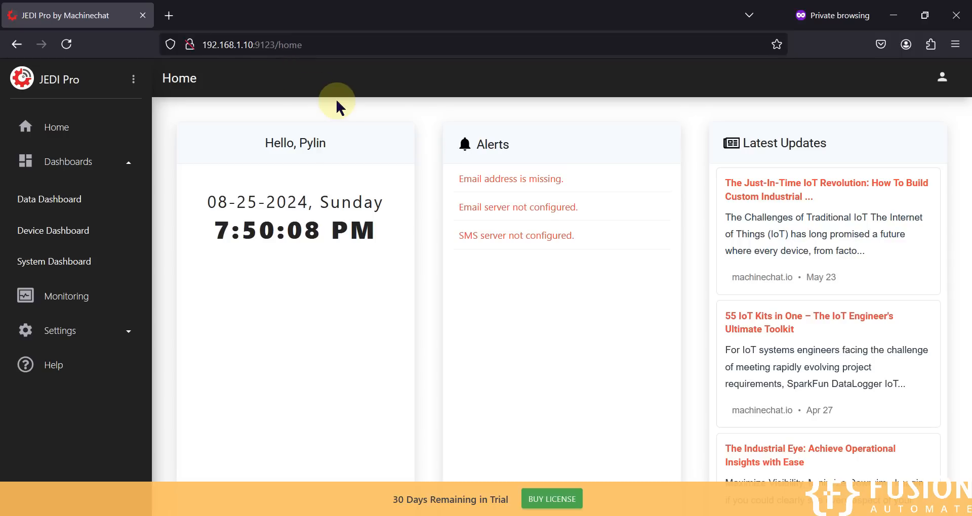
key(alt+Tab)
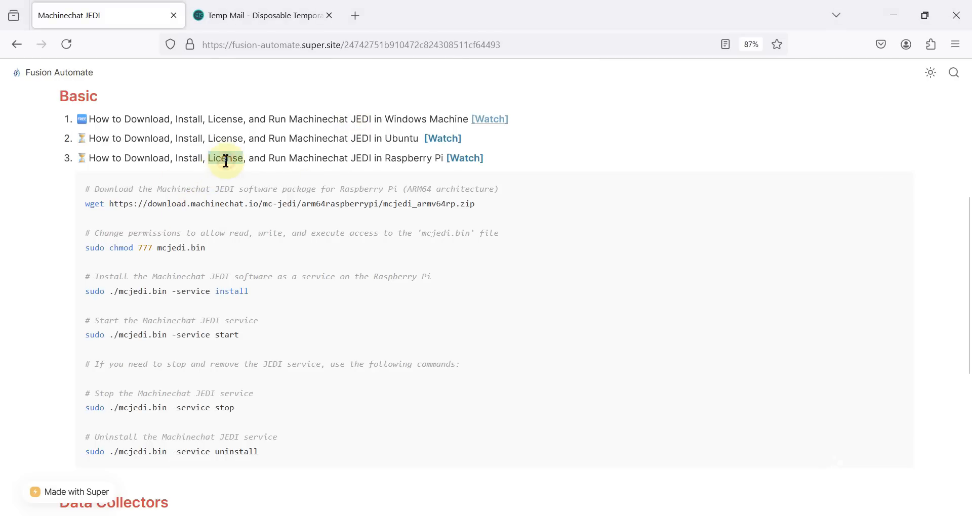
double_click(275, 158)
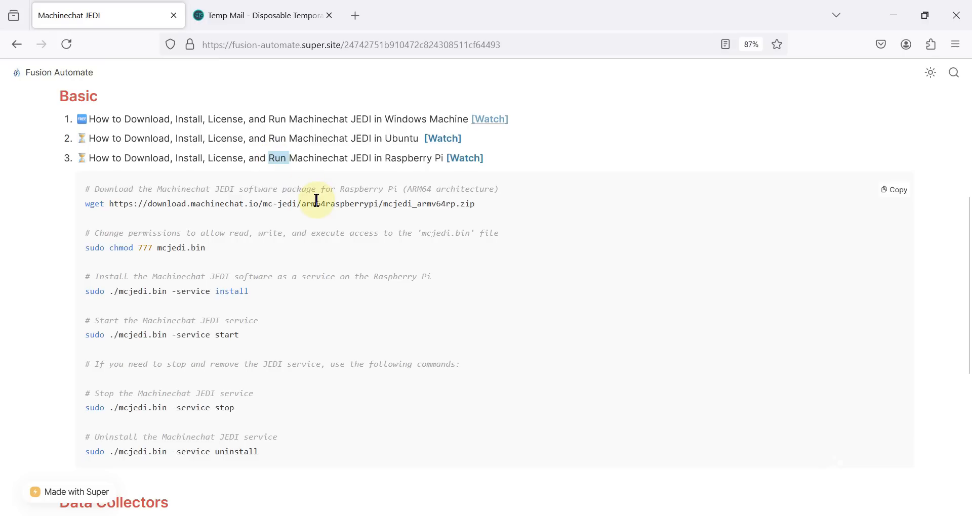
- Scroll the guide and select the MQTT Data Collector, Modbus Serial, Telegram rule and email notification entries
drag(634, 20, 736, 148)
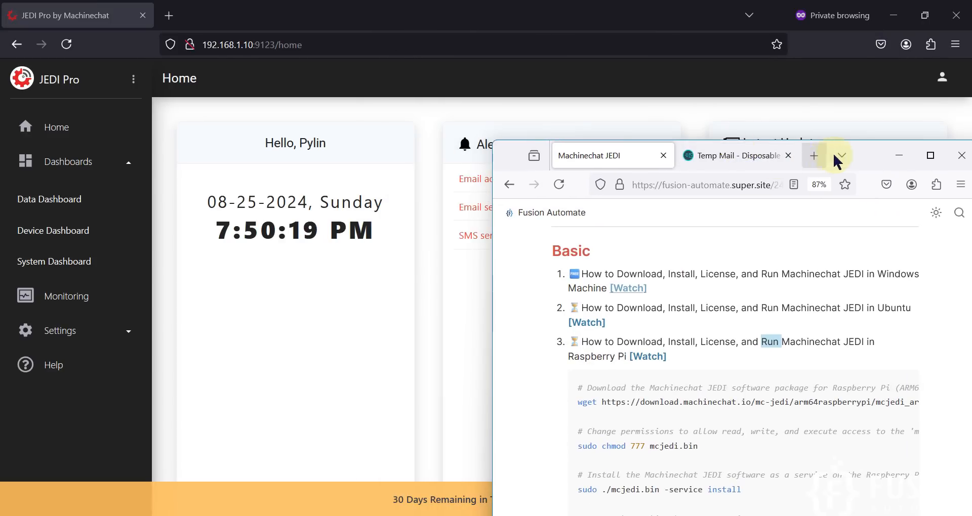
double_click(863, 156)
scroll(364, 352, down, 4)
scroll(365, 344, down, 2)
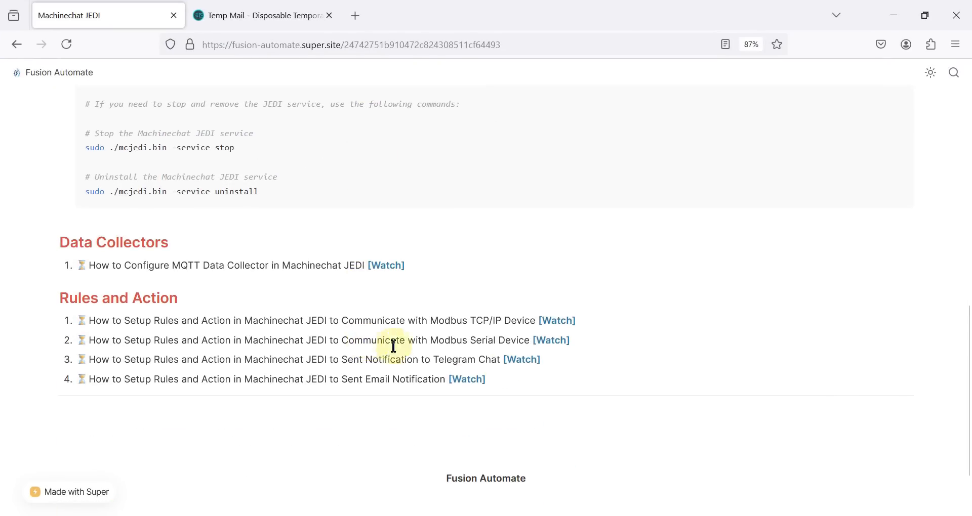
drag(494, 379, 59, 241)
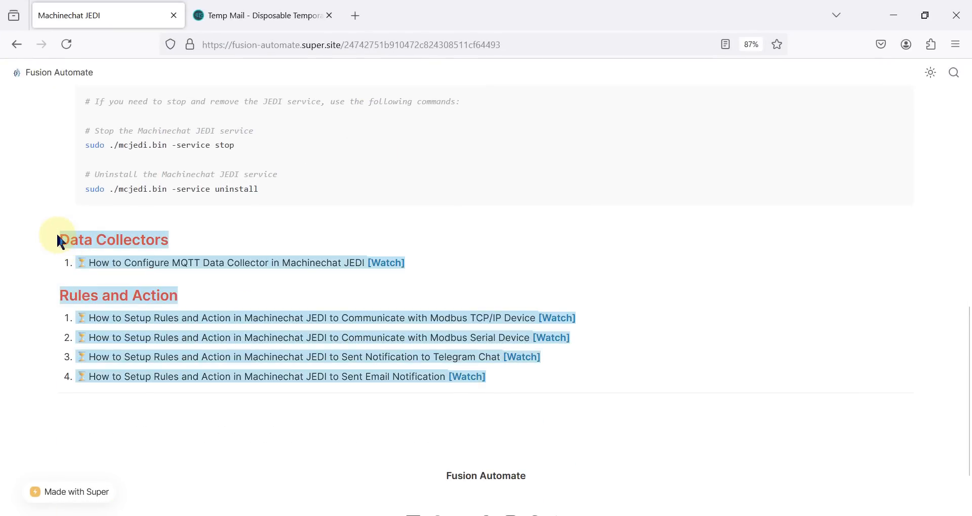
triple_click(212, 264)
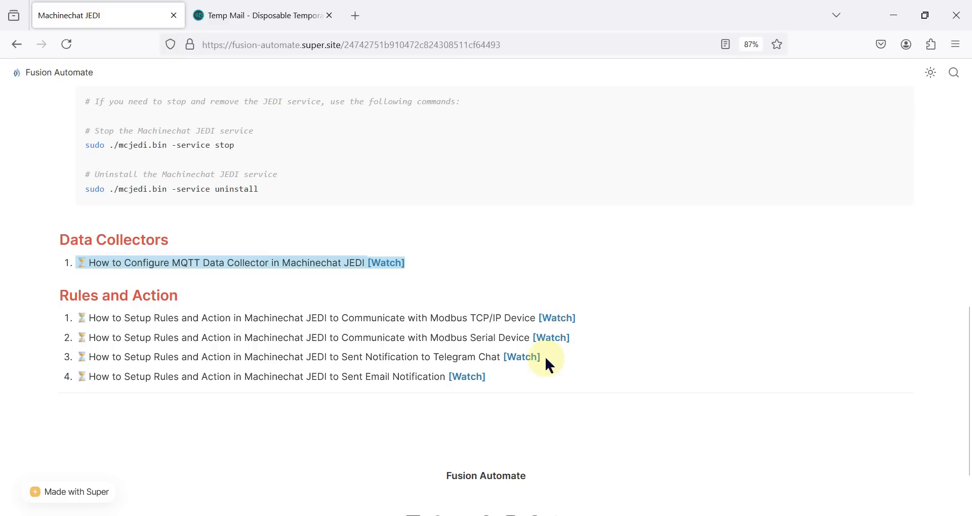
drag(546, 356, 295, 340)
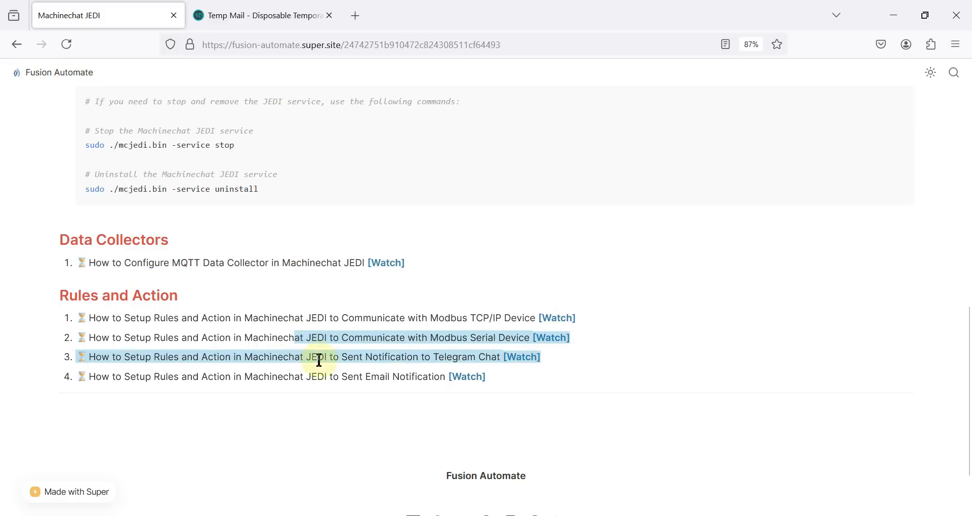
drag(498, 375, 308, 375)
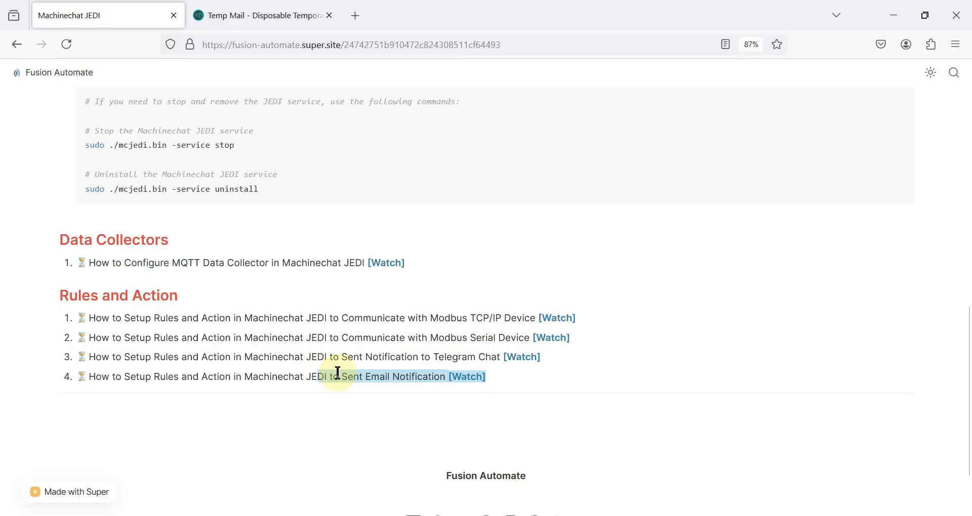
click(308, 374)
- Minimize the tutorial guide, the JEDI Pro dashboard and RealVNC Viewer to reveal the desktop
click(887, 8)
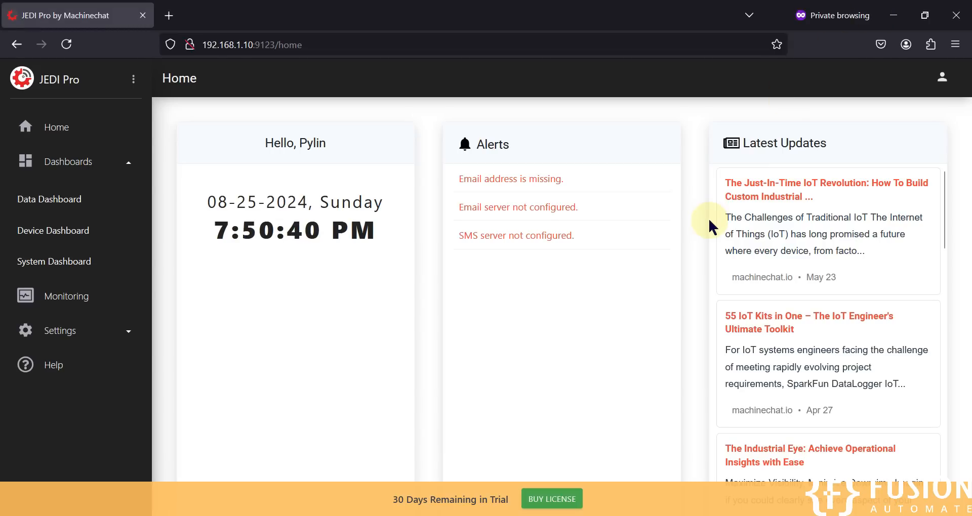
click(889, 16)
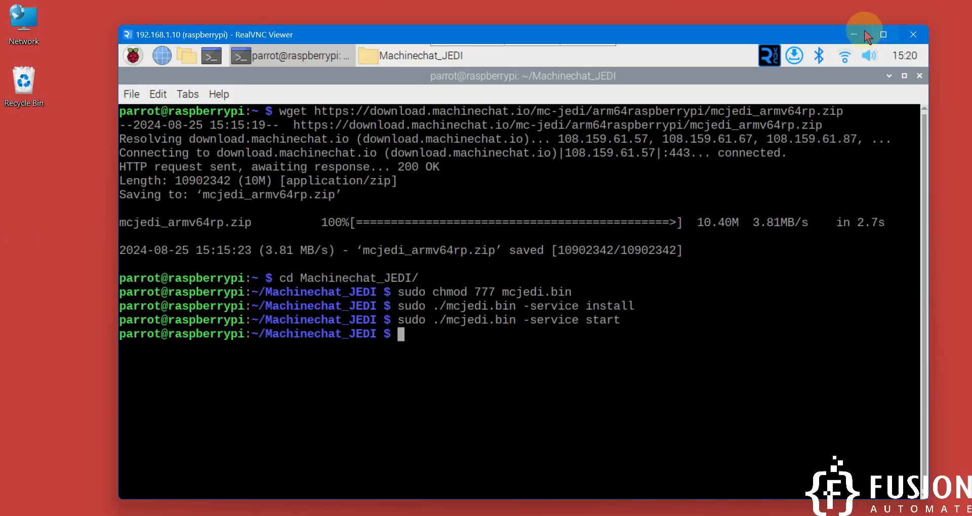
click(851, 35)
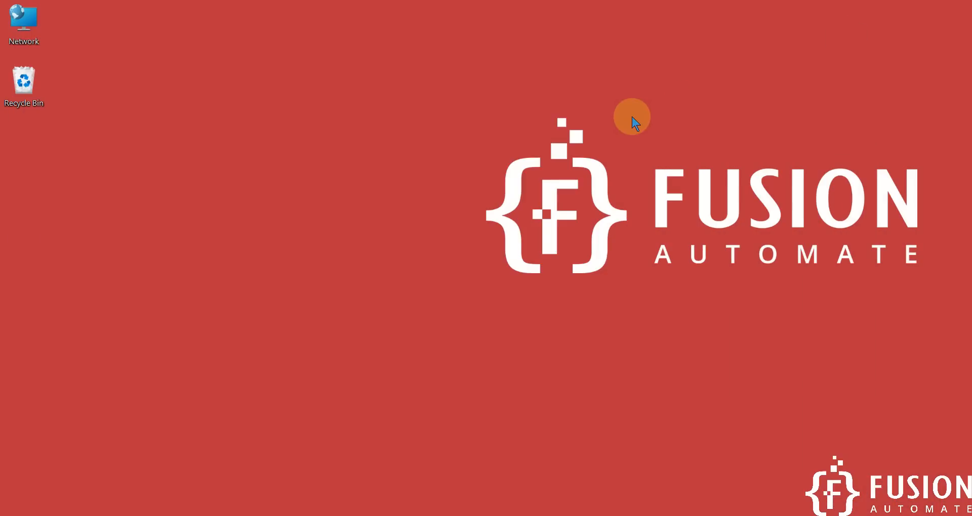